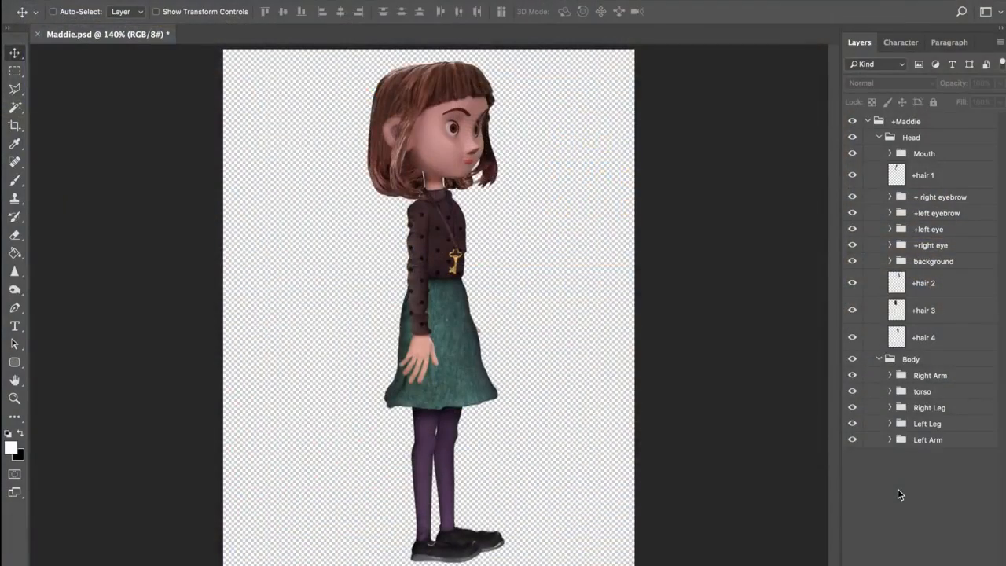
# Collapse the Head and Body groups, then expand Body to show its part groups.
pyautogui.click(878, 359)
pyautogui.click(879, 137)
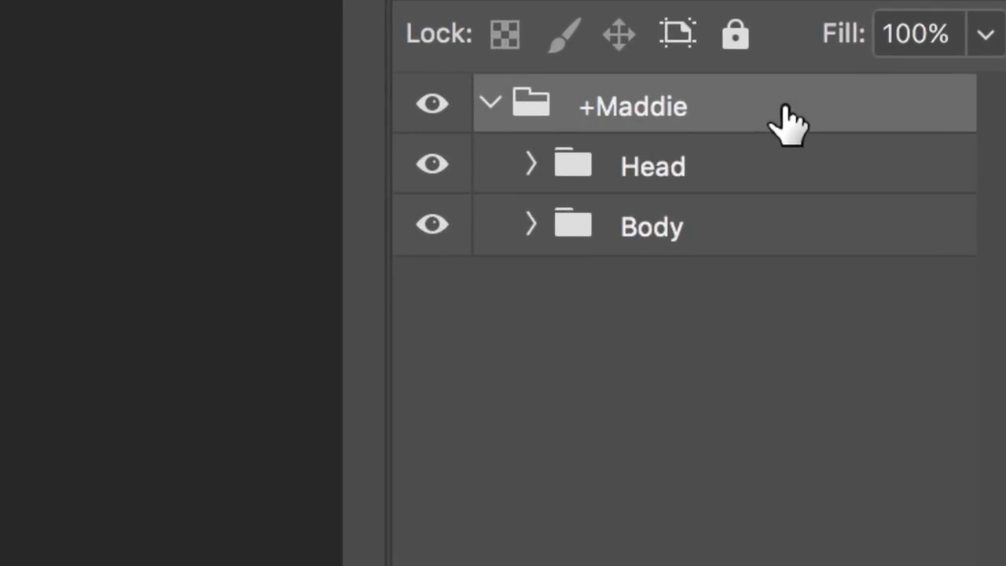
pyautogui.click(774, 169)
pyautogui.click(781, 232)
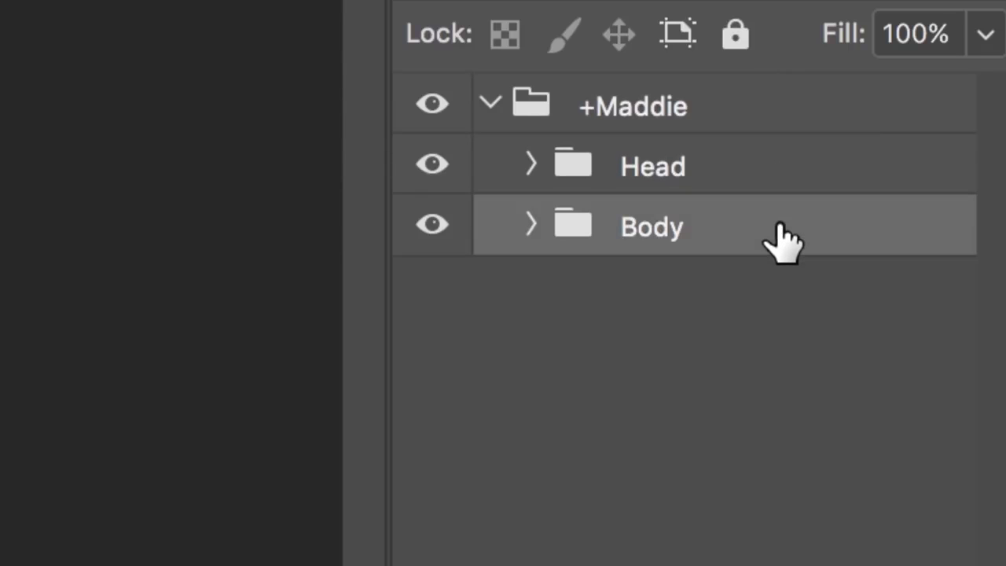
pyautogui.click(534, 204)
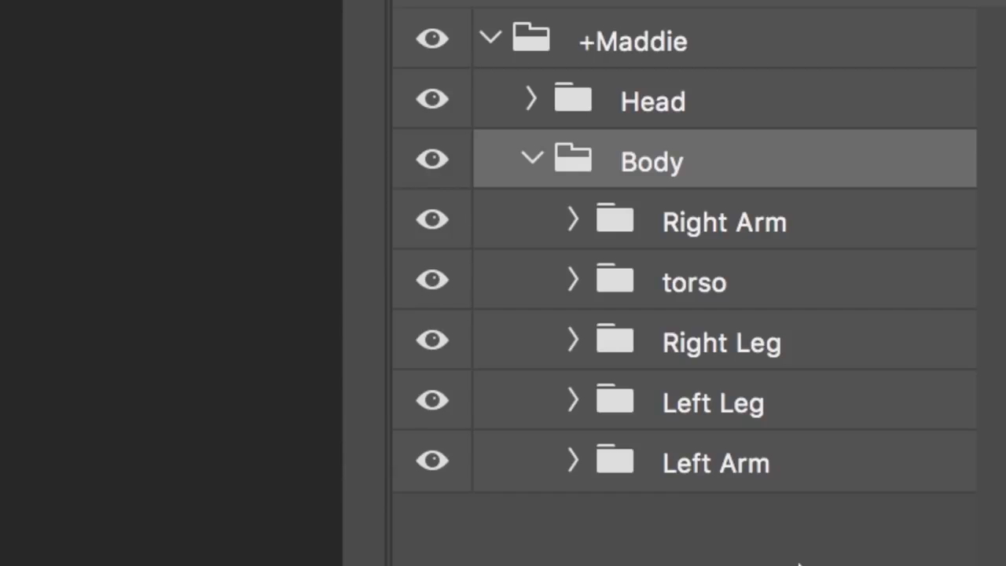
# Review the Left Arm, Left Leg, Right Leg and Right Arm subgroups inside Body.
pyautogui.click(813, 471)
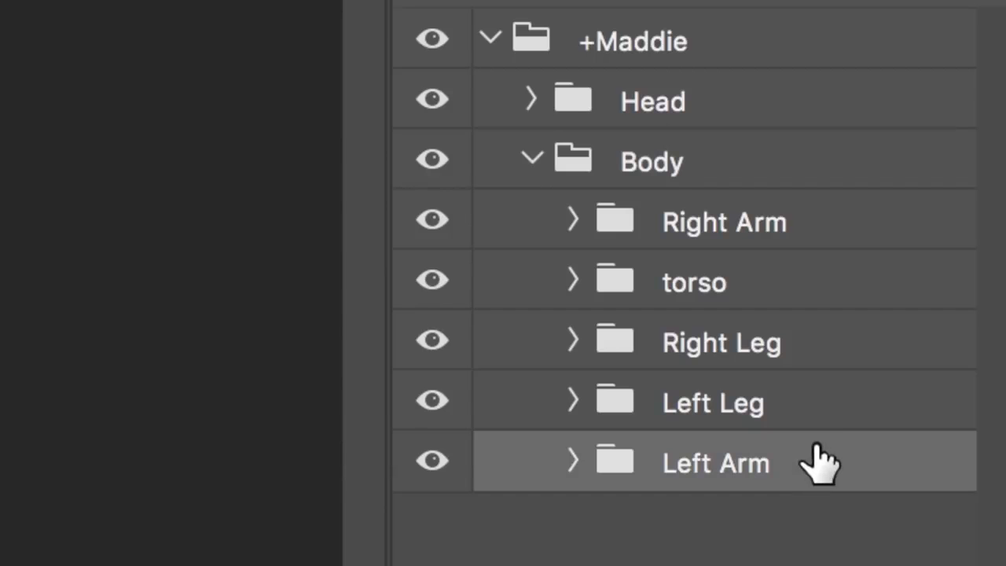
pyautogui.click(832, 402)
pyautogui.click(836, 346)
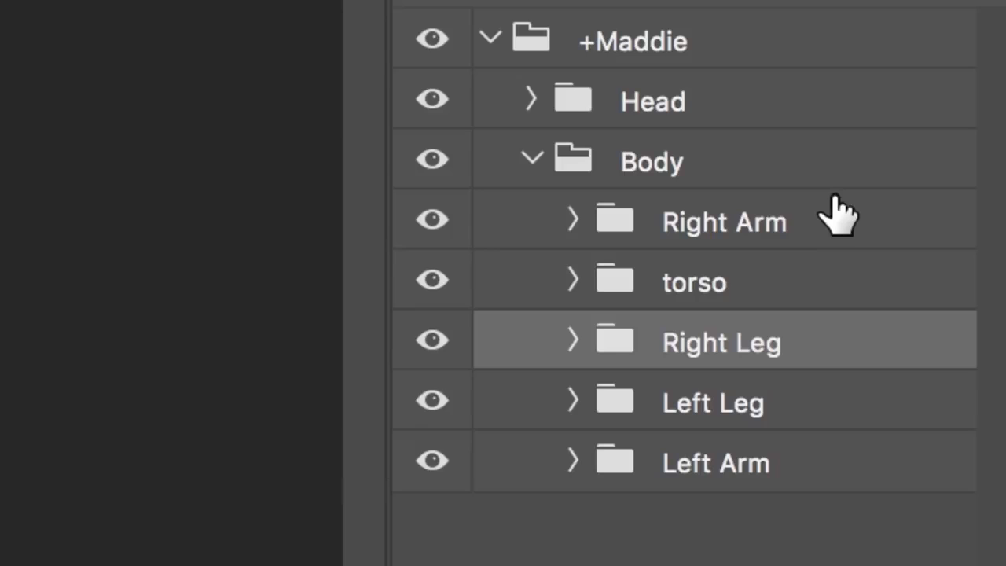
pyautogui.click(839, 224)
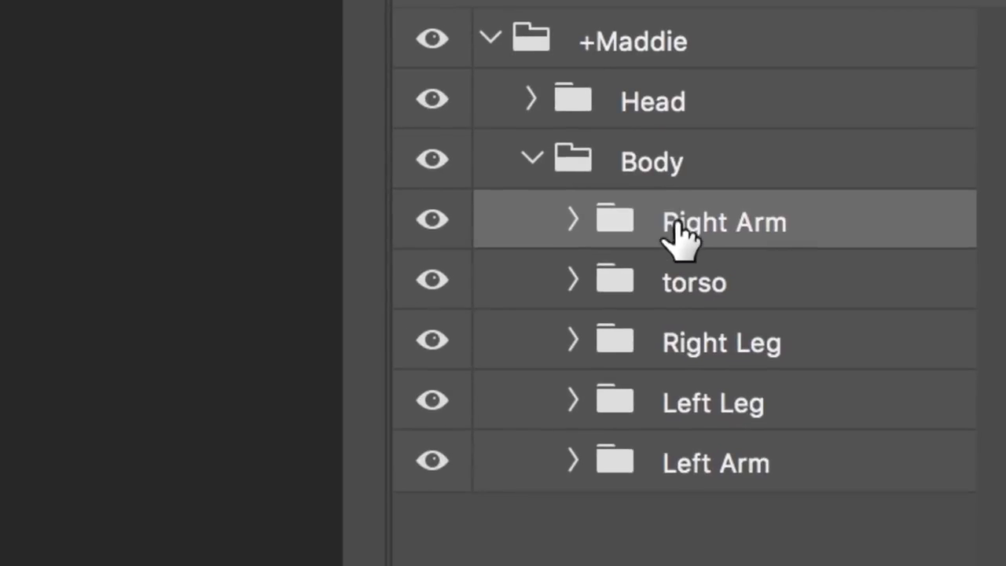
# Rename the right limb groups to +Right Arm and +Right Leg.
pyautogui.doubleClick(927, 169)
pyautogui.click(670, 222)
pyautogui.write('+')
pyautogui.press('Return')
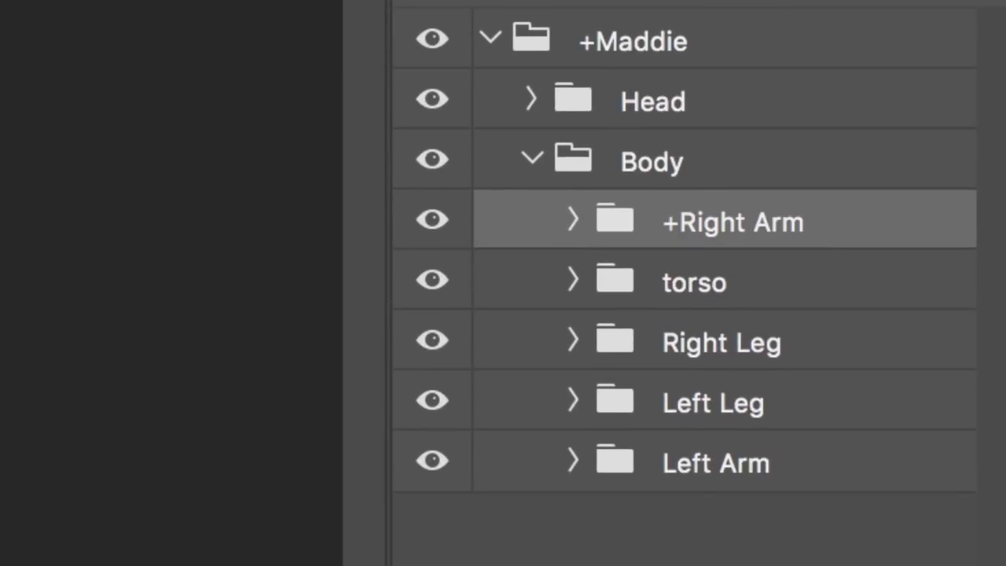
pyautogui.doubleClick(687, 342)
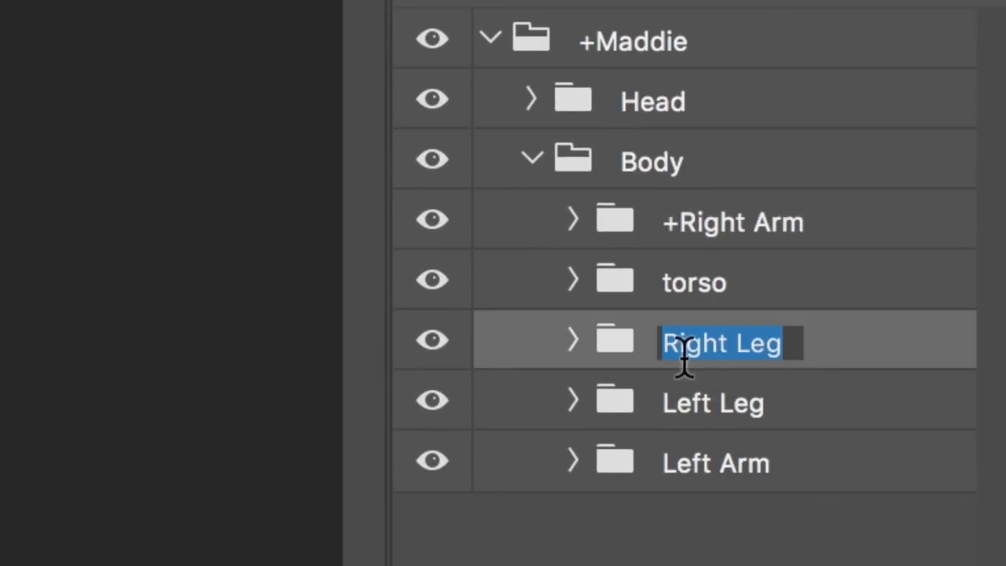
pyautogui.click(666, 343)
pyautogui.write('+')
pyautogui.press('Return')
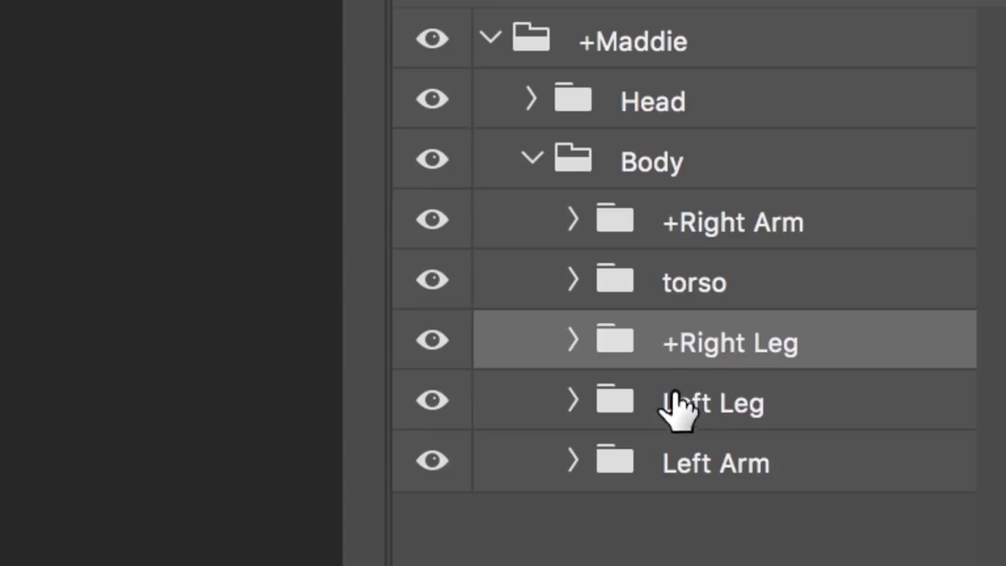
# Rename the left limb groups to +Left Leg and +Left Arm.
pyautogui.doubleClick(674, 400)
pyautogui.click(666, 403)
pyautogui.write('+')
pyautogui.press('Return')
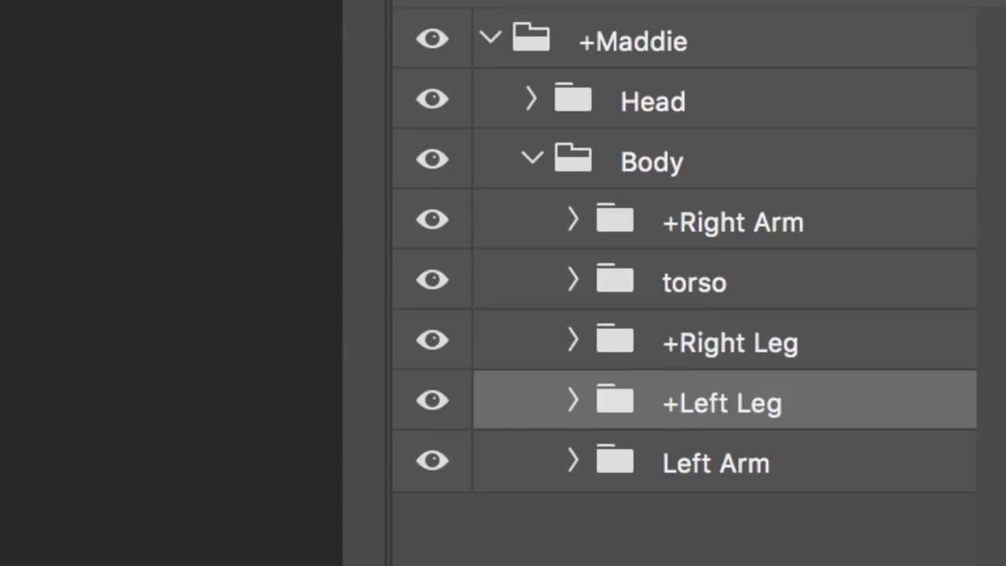
pyautogui.doubleClick(676, 462)
pyautogui.click(663, 462)
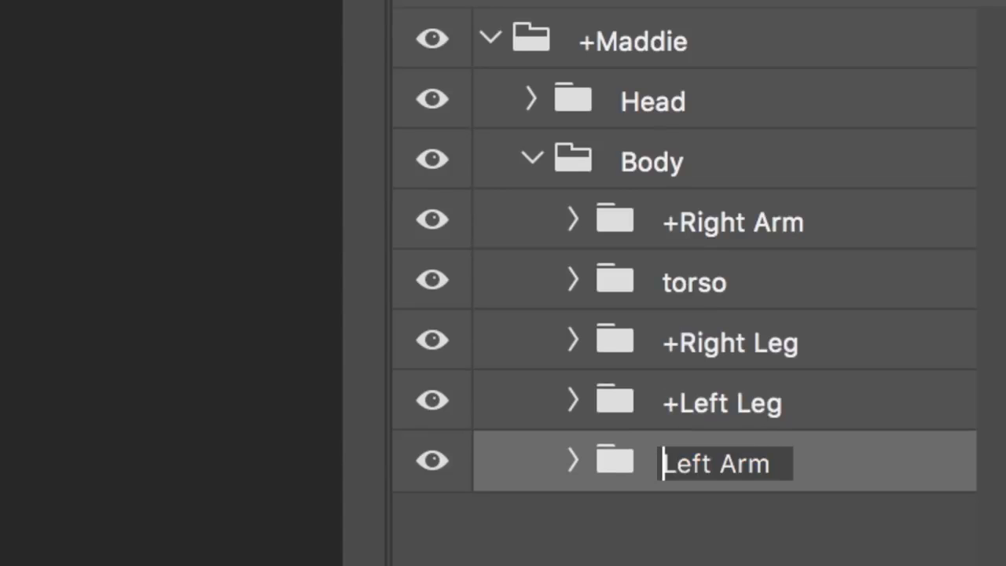
pyautogui.write('+')
pyautogui.press('Return')
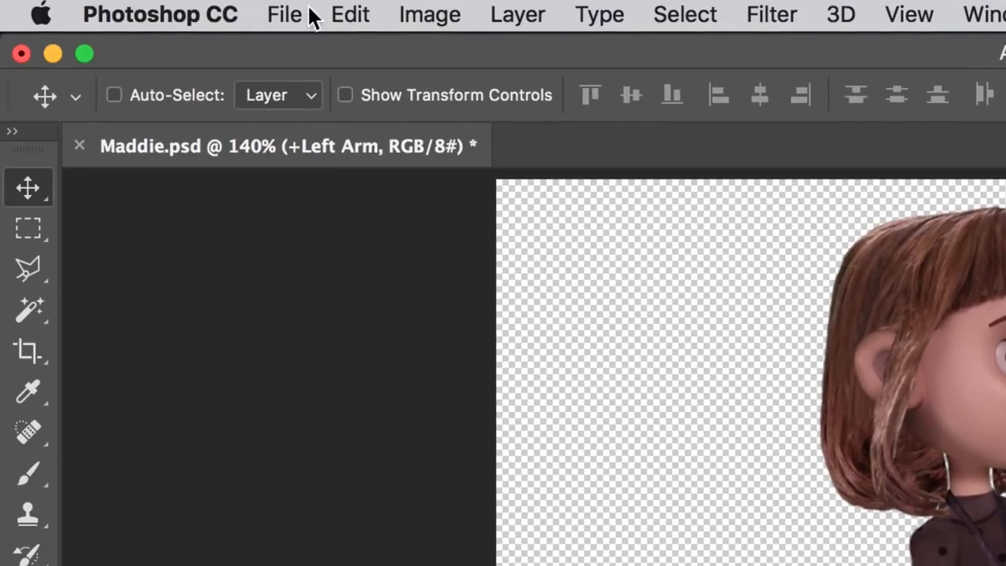
# Save the Maddie Photoshop document.
pyautogui.click(284, 14)
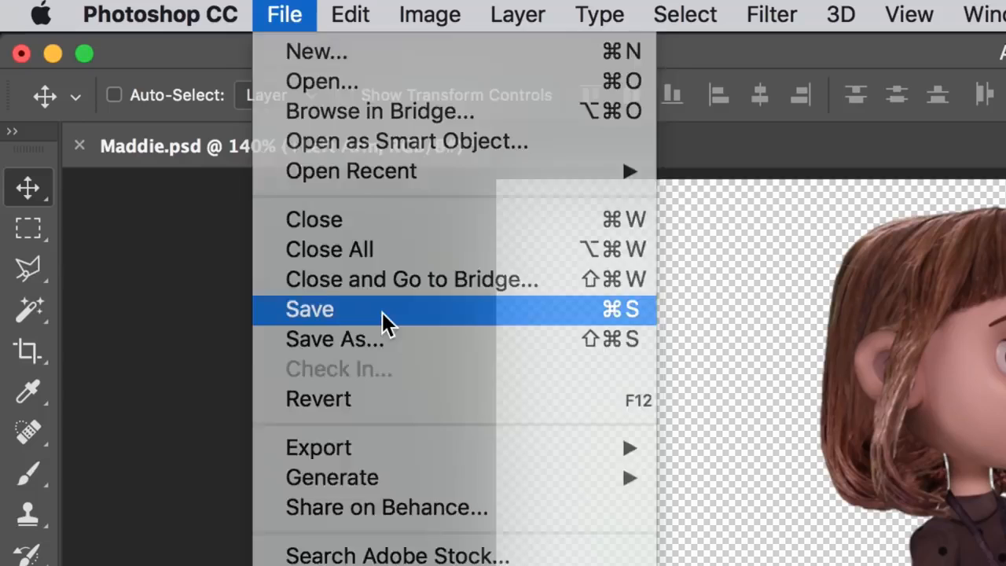
pyautogui.click(385, 322)
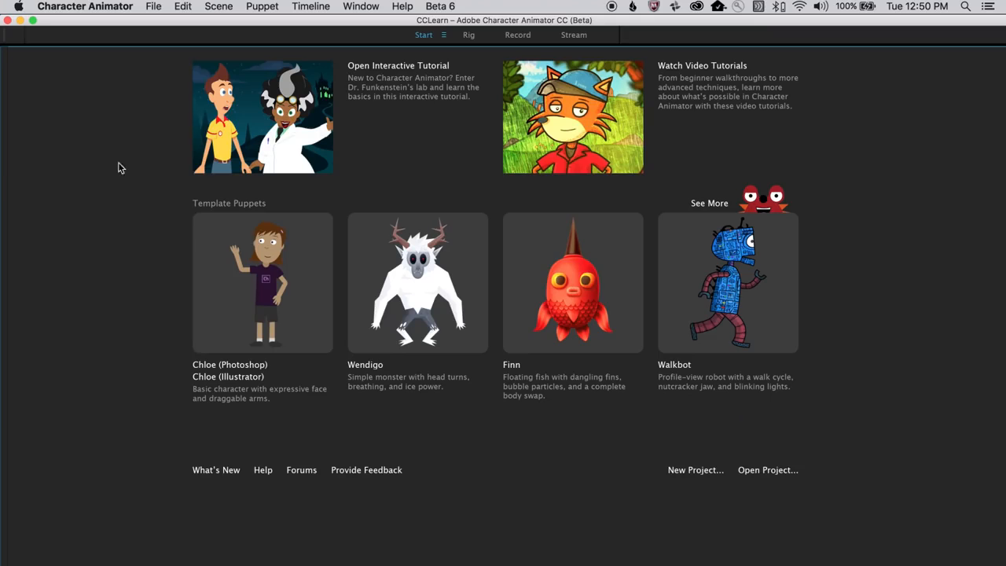
# Import Maddie.psd into the project and open the Maddie puppet in the Rig workspace.
pyautogui.click(154, 6)
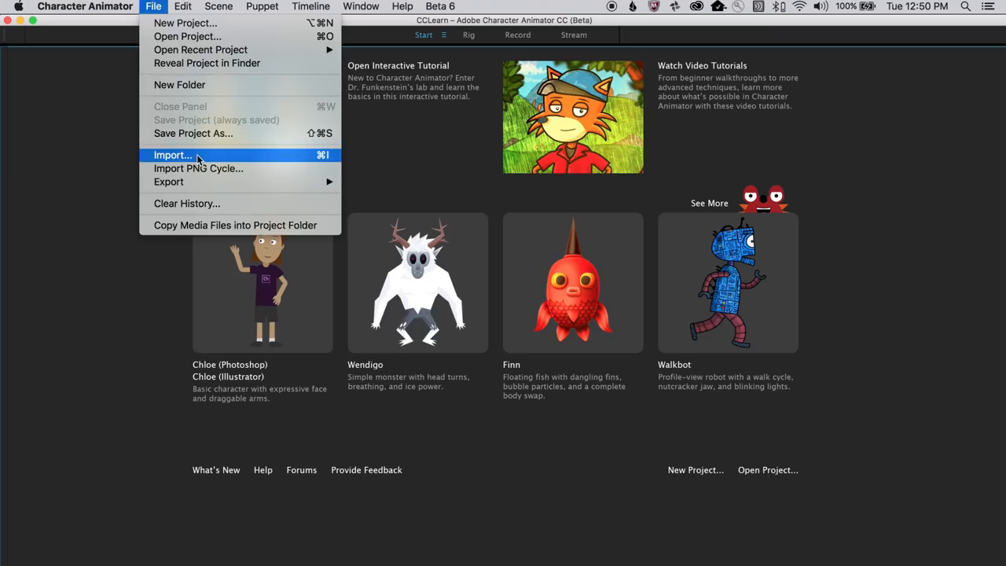
pyautogui.click(173, 155)
pyautogui.click(720, 397)
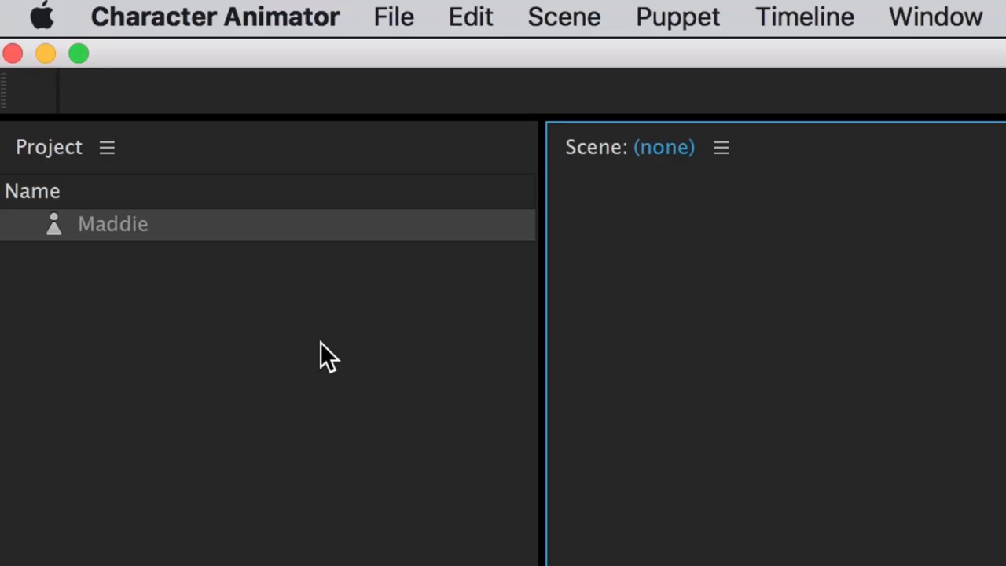
pyautogui.doubleClick(319, 224)
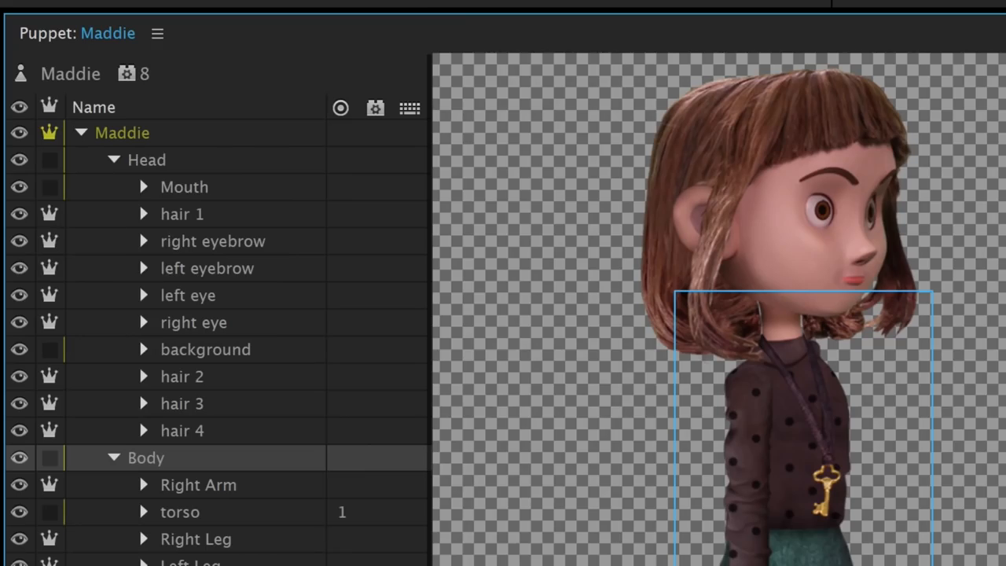
# Select the whole Maddie puppet and add the Walk behavior to it.
pyautogui.click(220, 77)
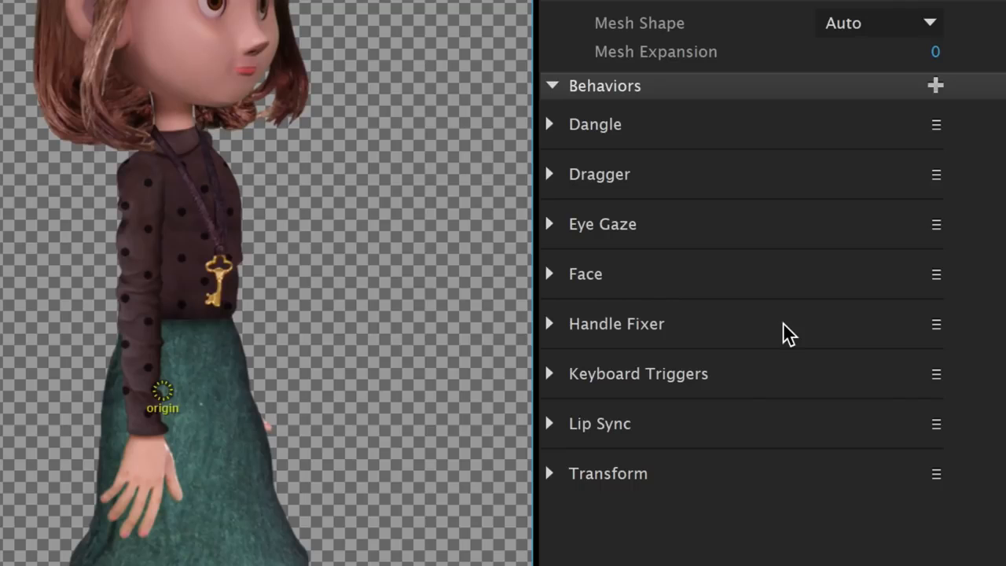
pyautogui.click(935, 85)
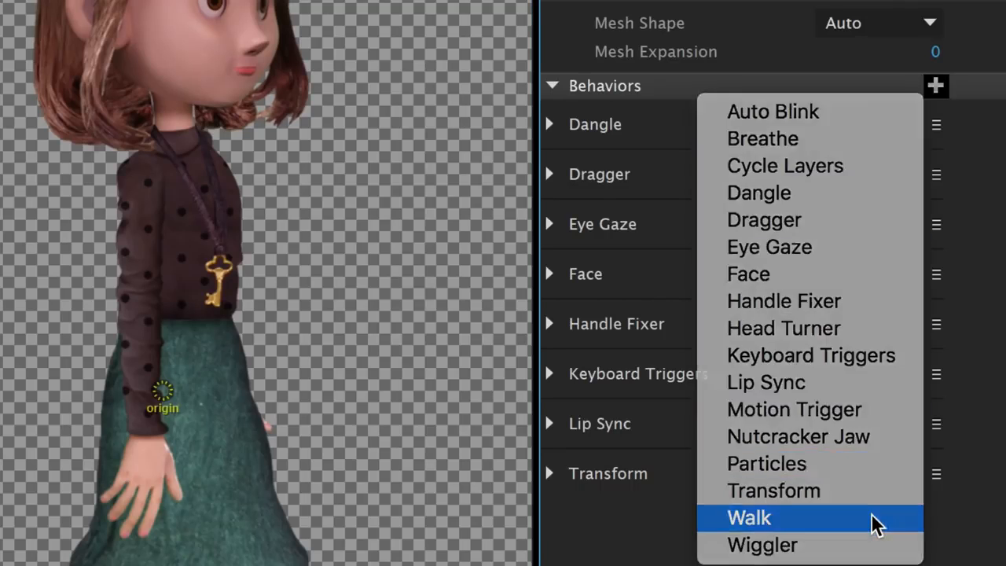
pyautogui.click(876, 519)
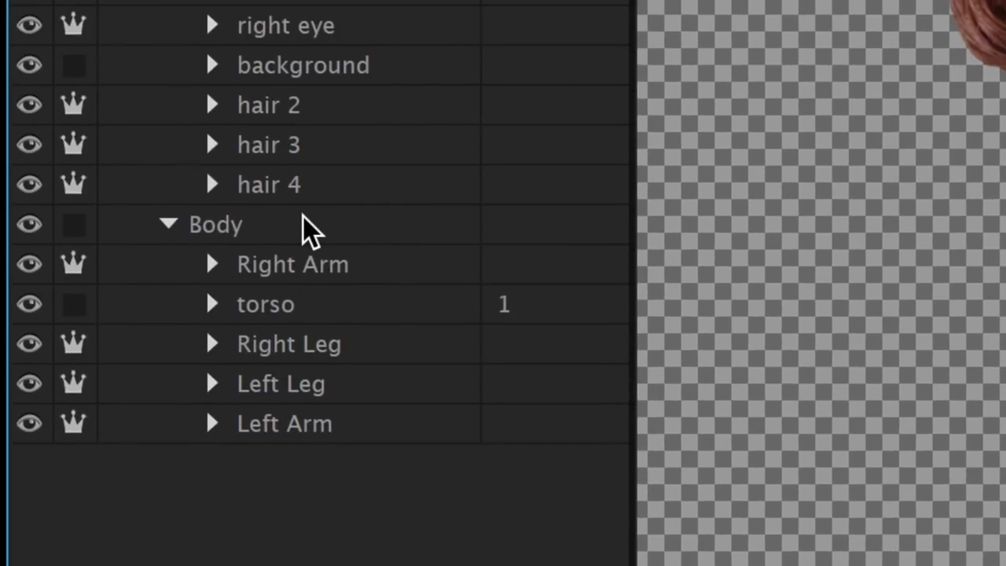
# Add two handles on the Body's skirt, tagged Waist and Hip.
pyautogui.click(309, 225)
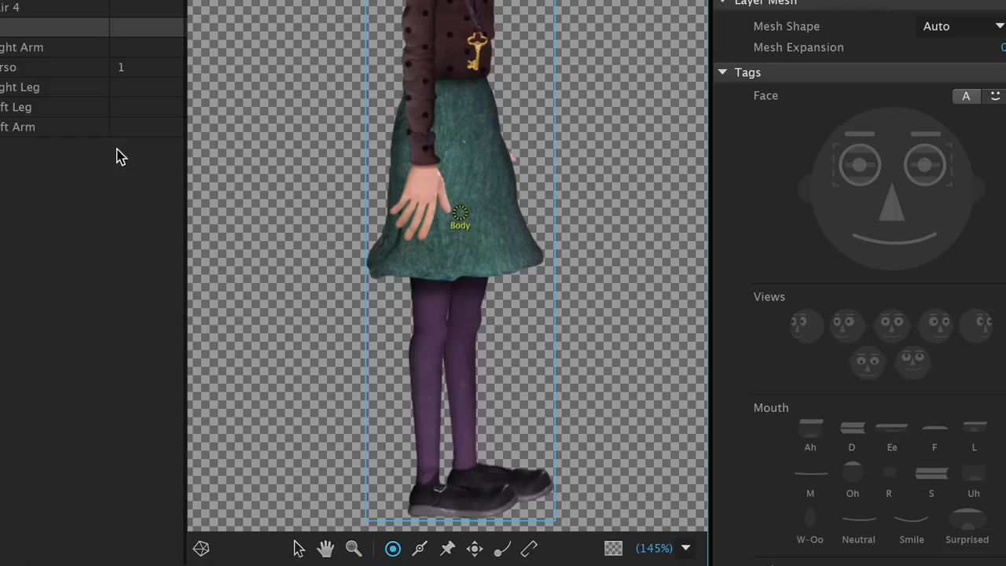
pyautogui.click(392, 548)
pyautogui.click(465, 93)
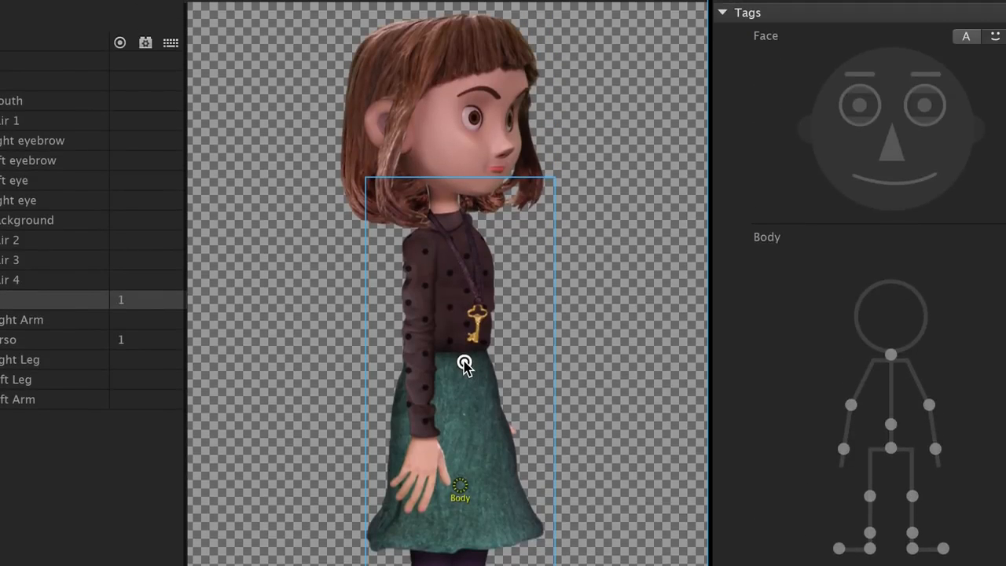
pyautogui.click(890, 425)
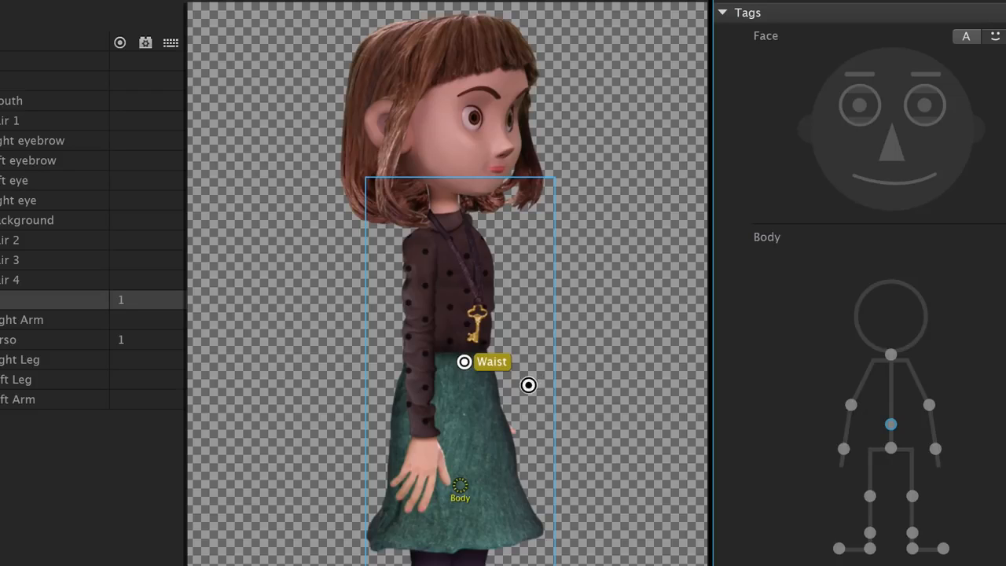
pyautogui.click(462, 438)
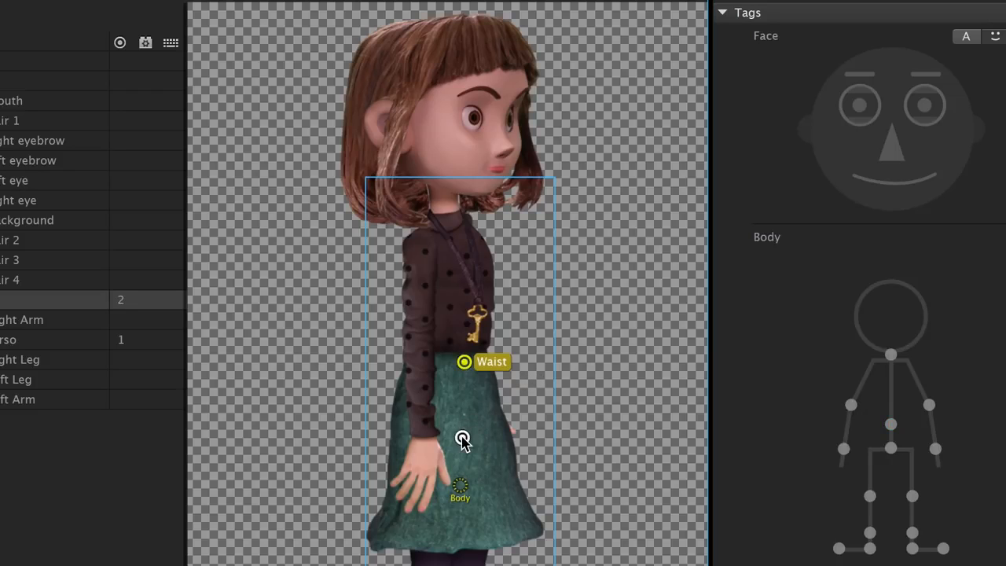
pyautogui.click(889, 449)
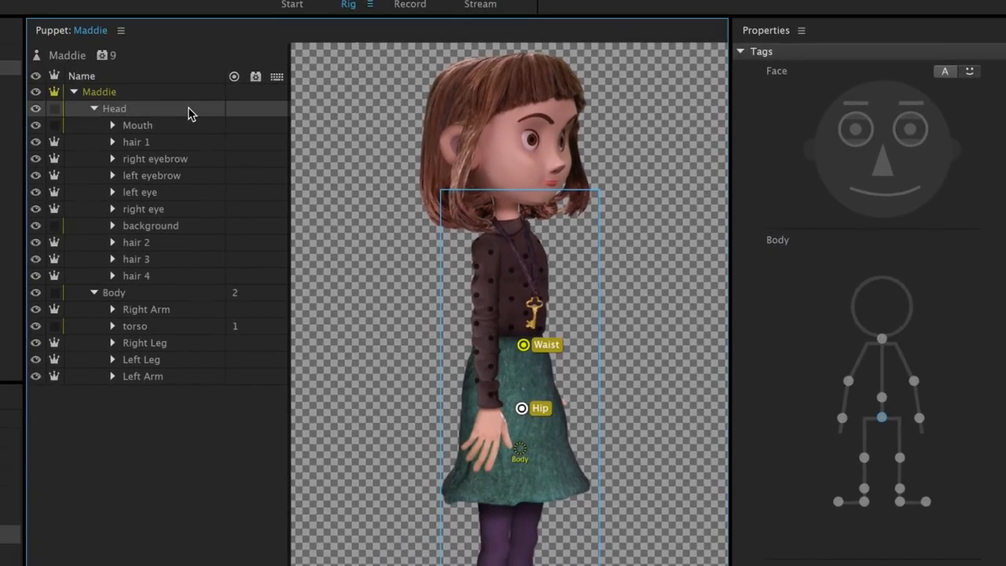
# Tag the Head group's handle as Neck.
pyautogui.click(188, 108)
pyautogui.scroll(-5, 770, 487)
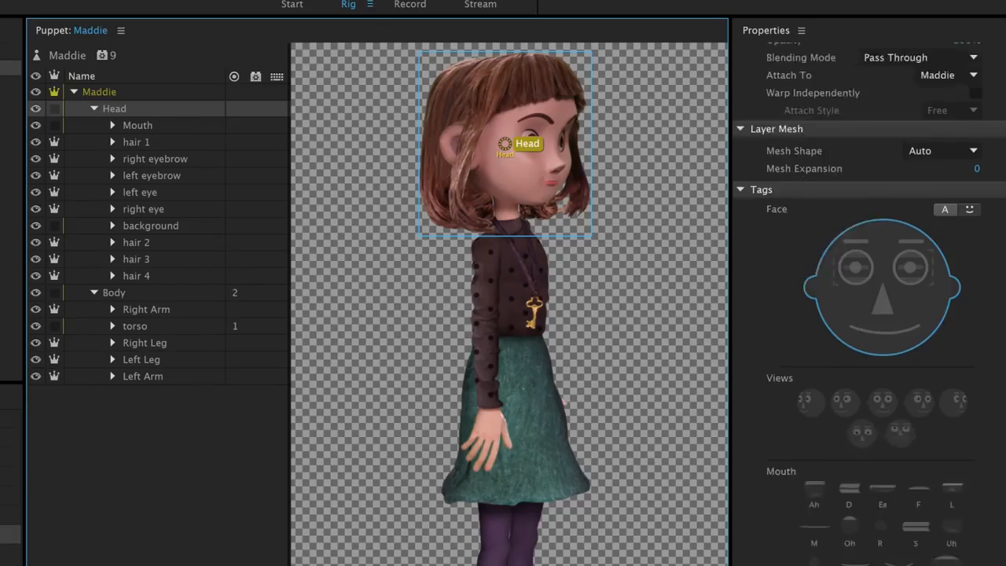
pyautogui.scroll(-5, 864, 393)
pyautogui.click(883, 427)
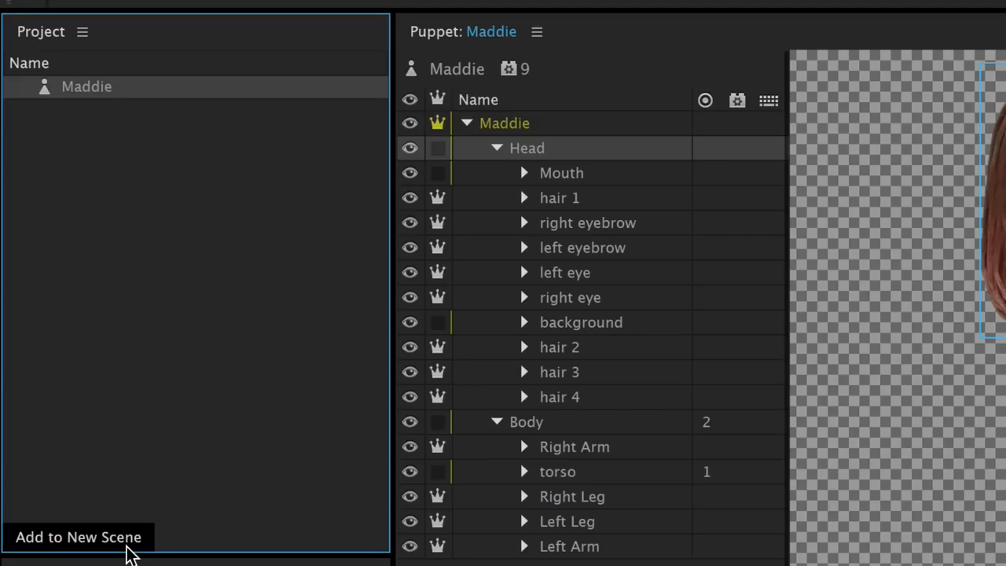
# Add the Maddie puppet to a new scene.
pyautogui.click(79, 537)
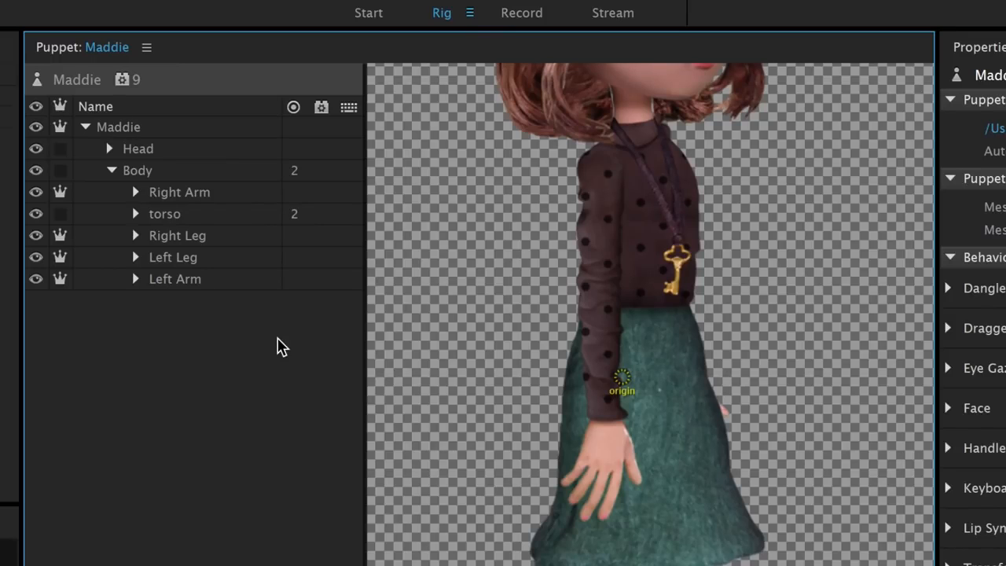
# Staple the Right Leg at the top of the leg with Hinge attach style.
pyautogui.click(236, 236)
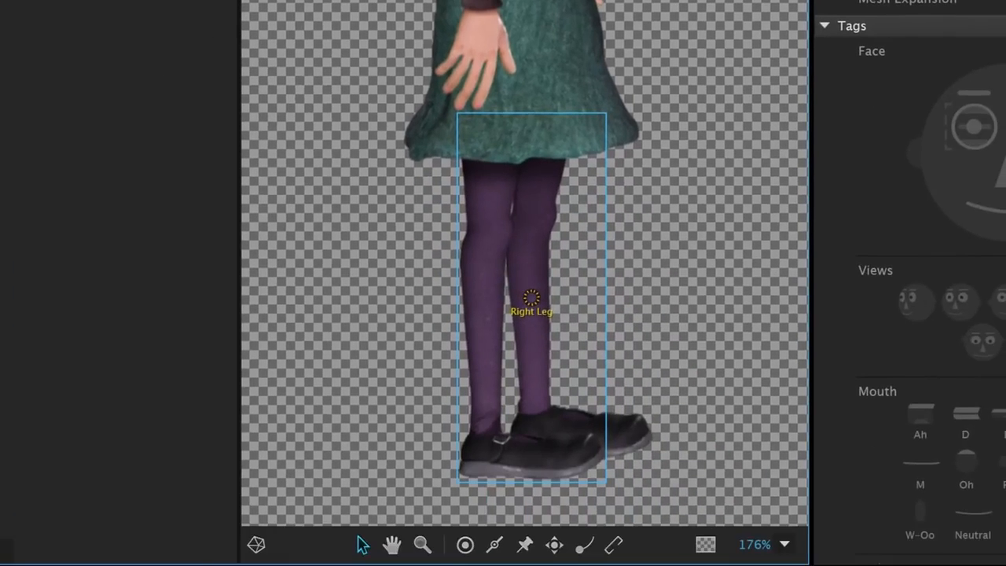
pyautogui.click(615, 543)
pyautogui.click(491, 143)
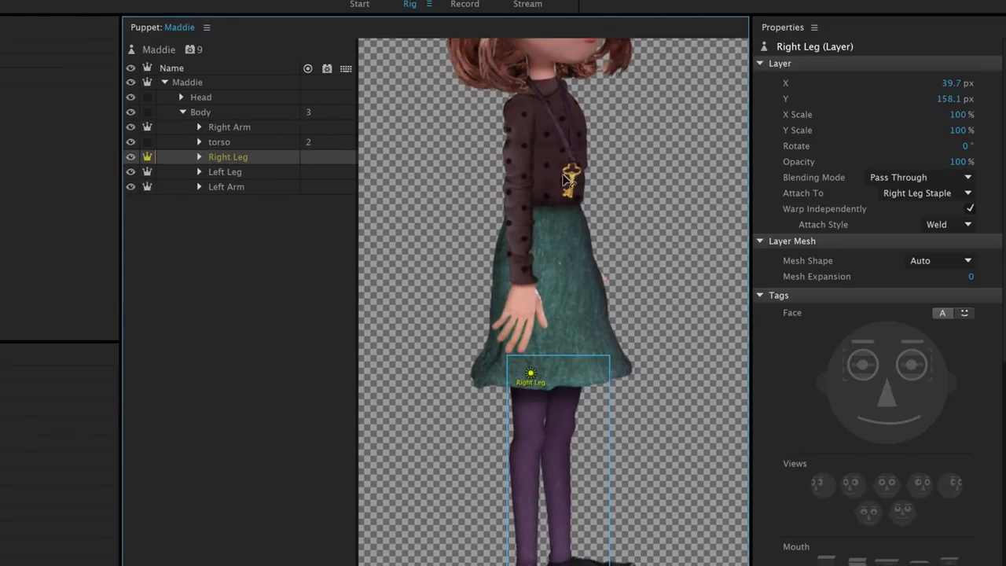
pyautogui.click(967, 224)
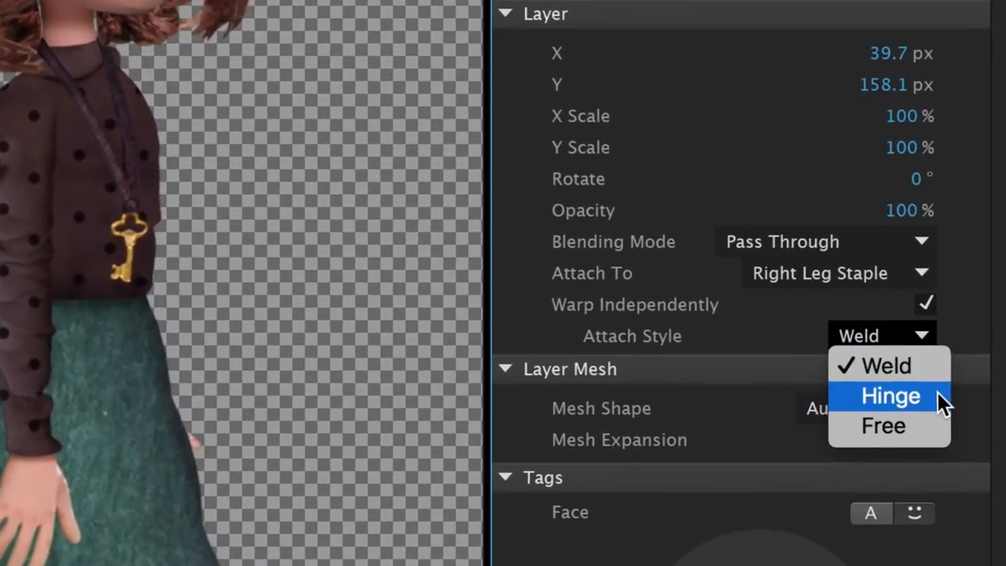
pyautogui.click(936, 389)
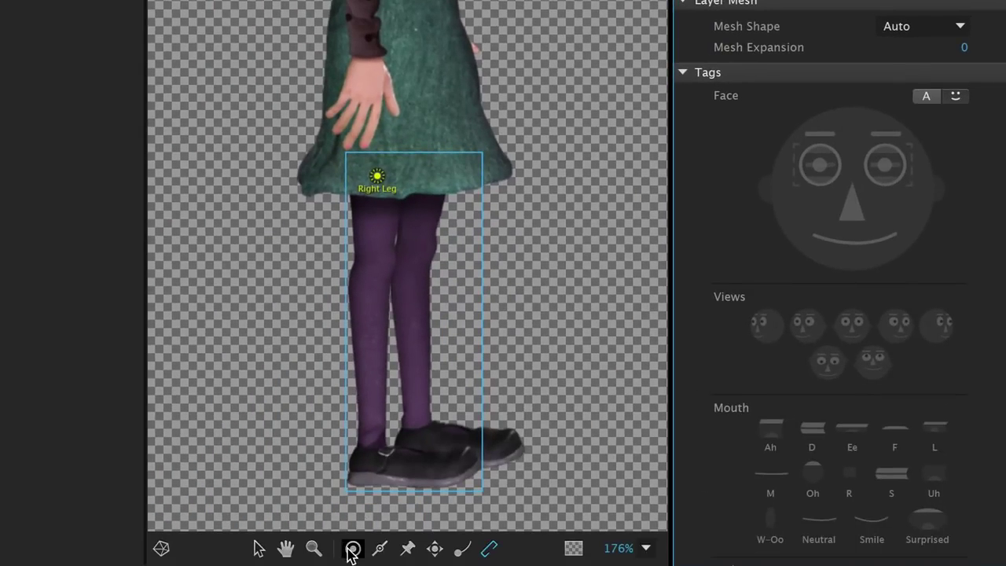
# Add right leg handles tagged Right Knee, Right Ankle, Right Heel and Right Toe.
pyautogui.click(352, 548)
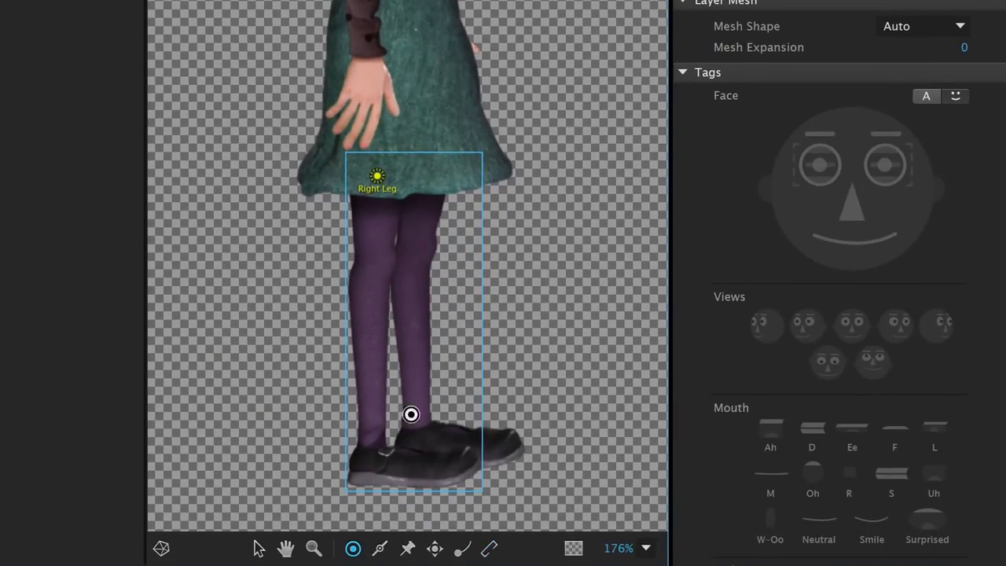
pyautogui.click(377, 248)
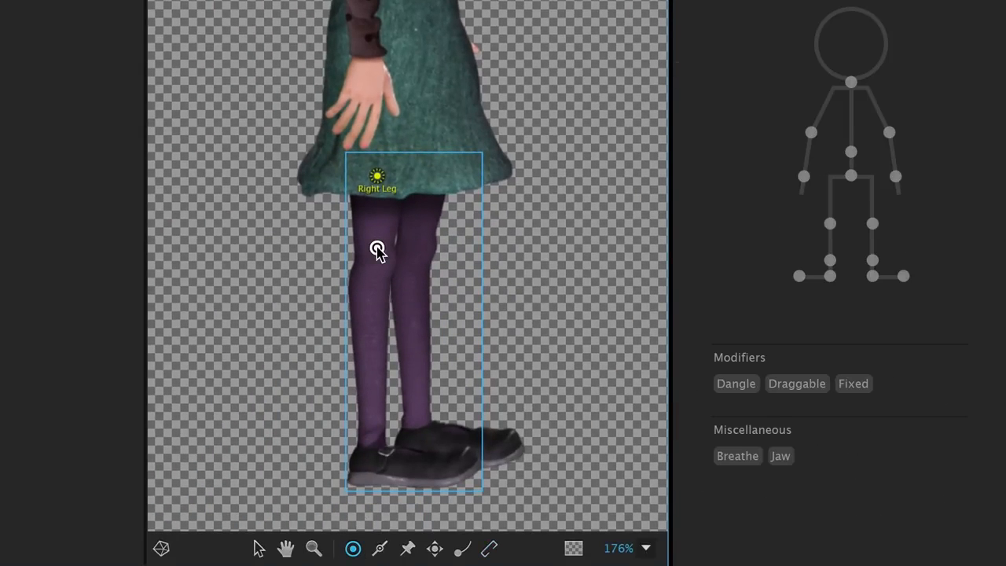
pyautogui.click(830, 225)
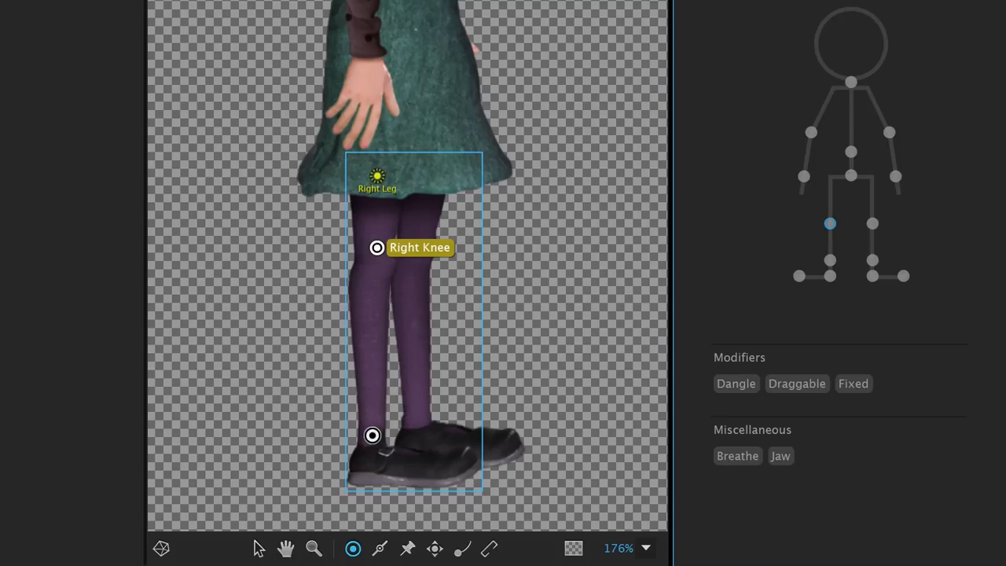
pyautogui.click(829, 261)
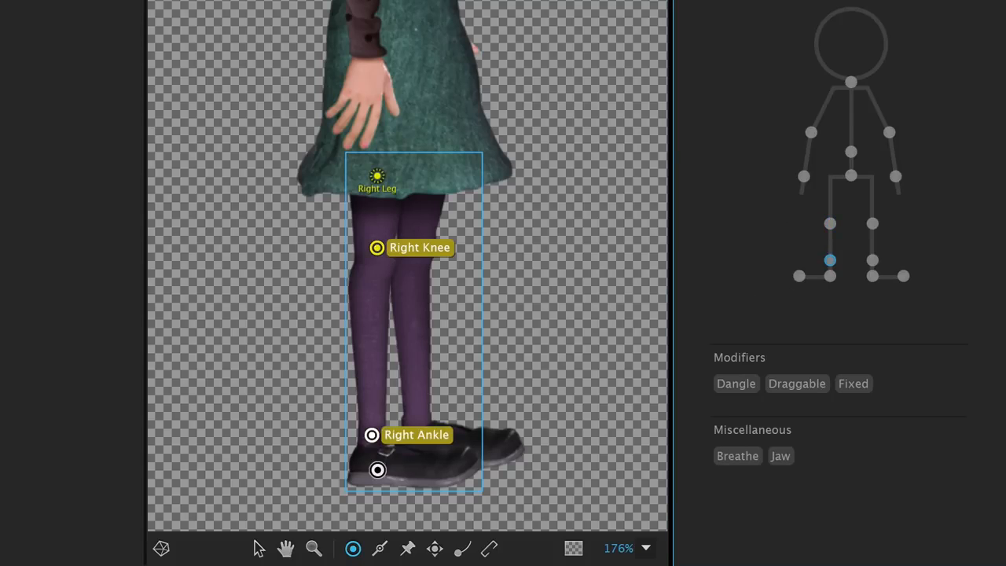
pyautogui.click(830, 277)
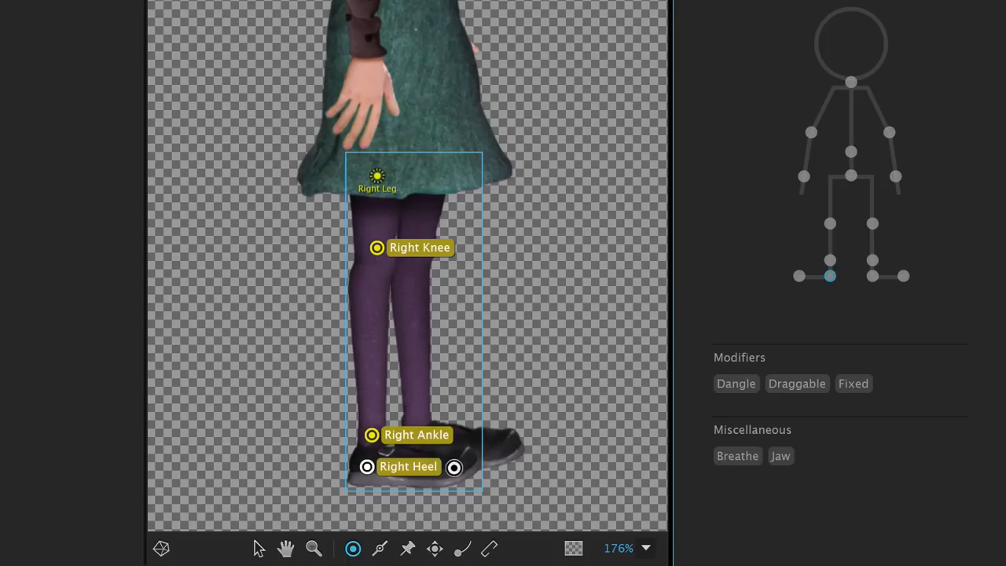
pyautogui.click(798, 276)
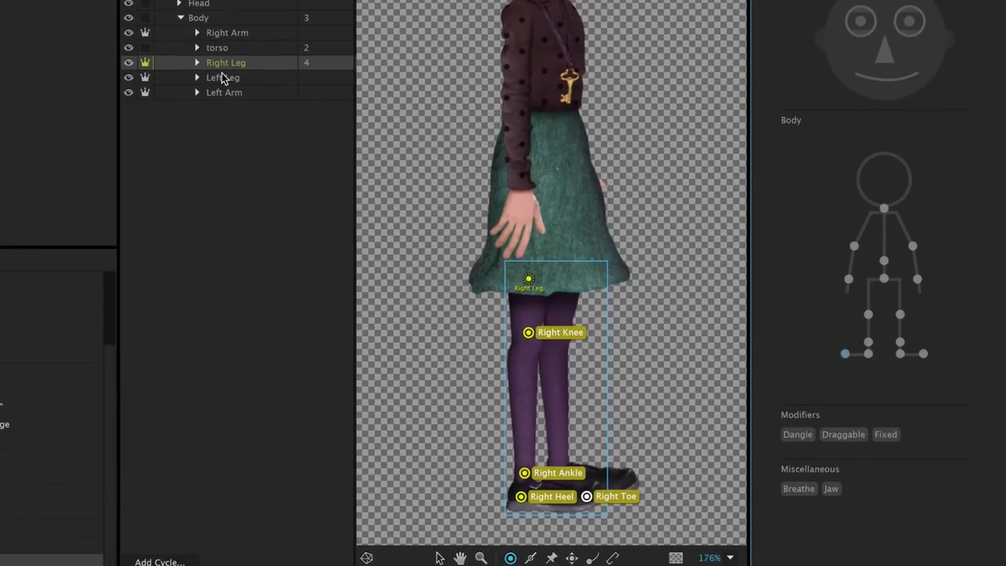
# Staple the Left Leg at the top of the leg with Hinge attach style.
pyautogui.click(222, 78)
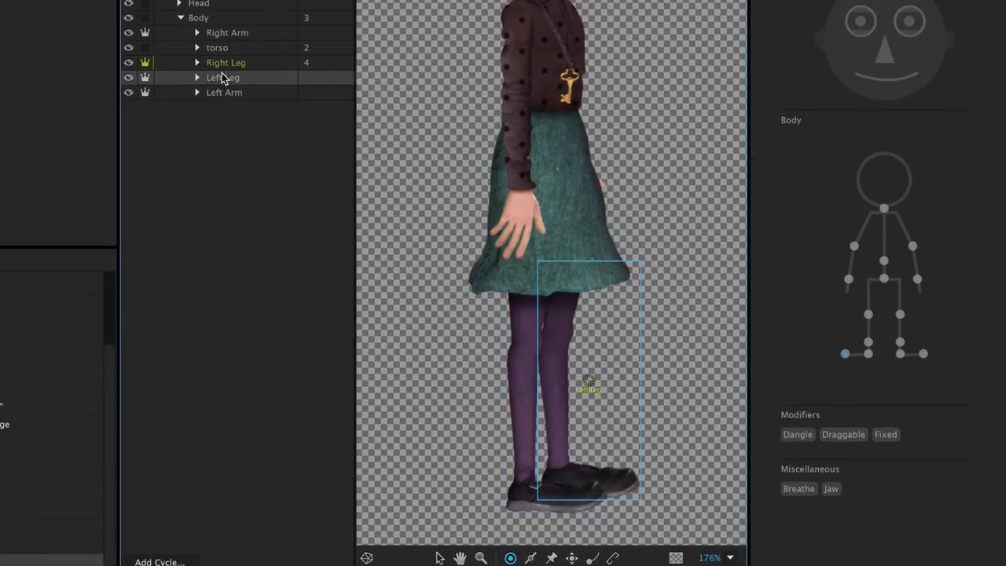
pyautogui.click(562, 273)
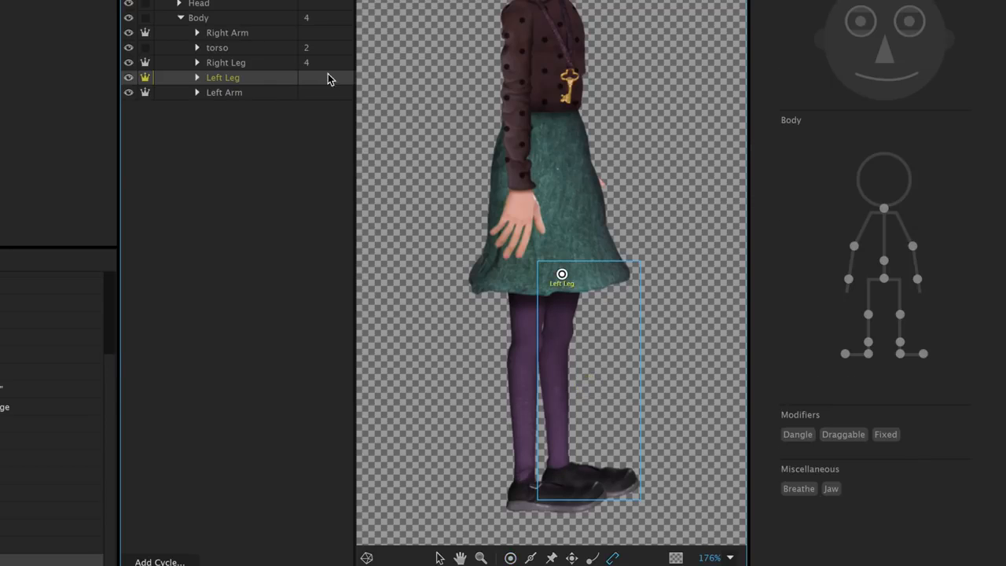
pyautogui.click(275, 78)
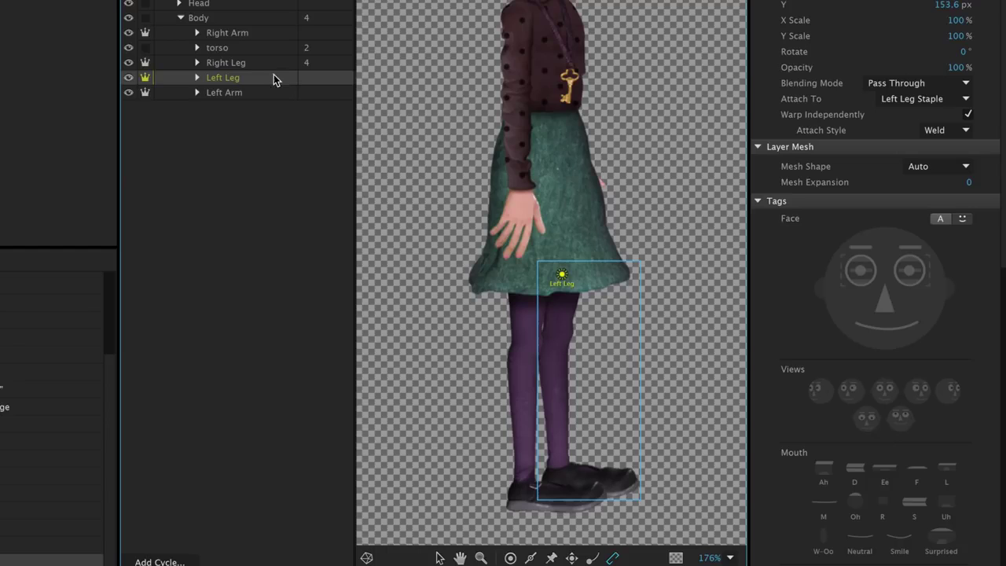
pyautogui.click(944, 132)
pyautogui.click(947, 160)
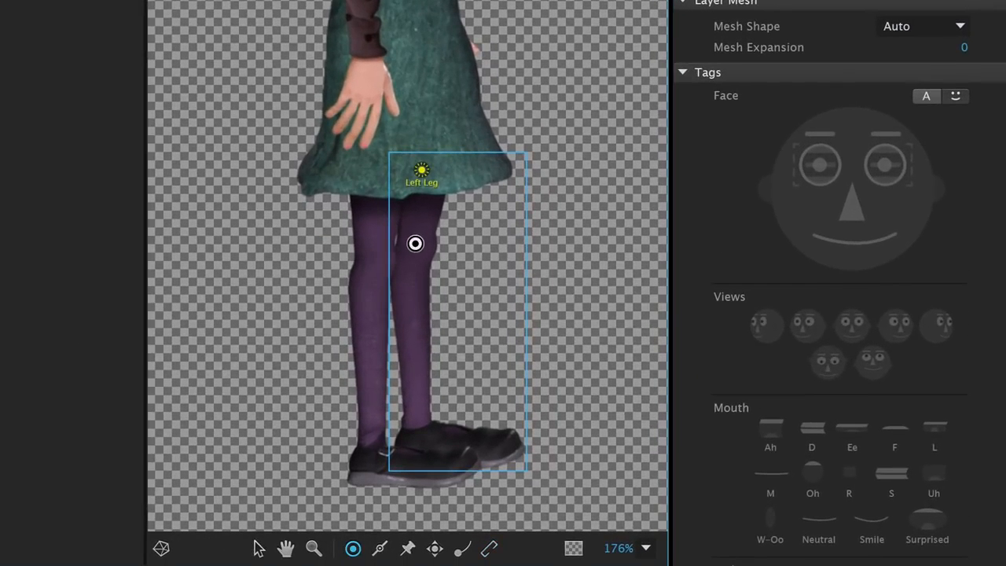
# Add left leg handles tagged Left Knee, Left Ankle, Left Heel and Left Toe.
pyautogui.click(415, 244)
pyautogui.click(872, 225)
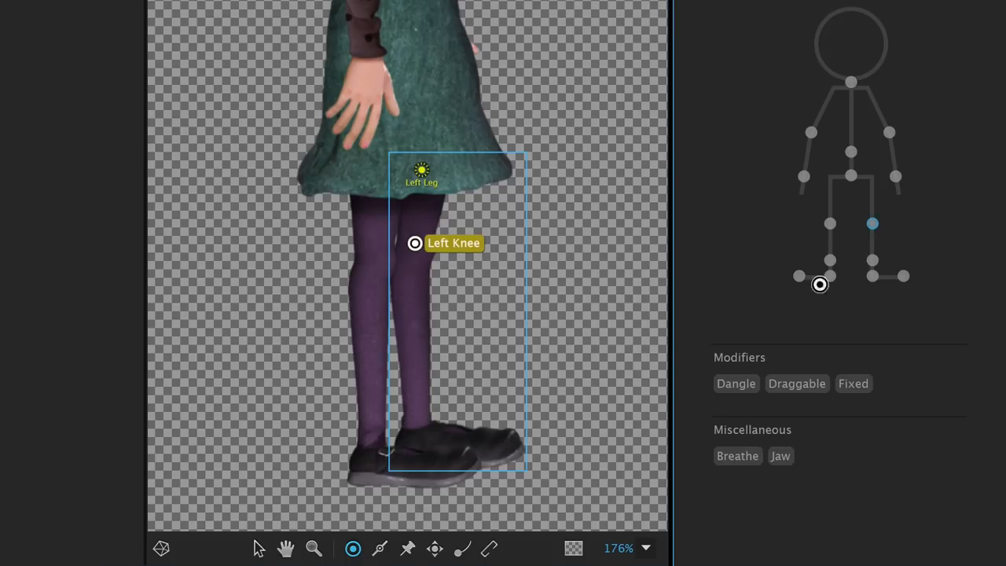
pyautogui.click(414, 417)
pyautogui.click(872, 261)
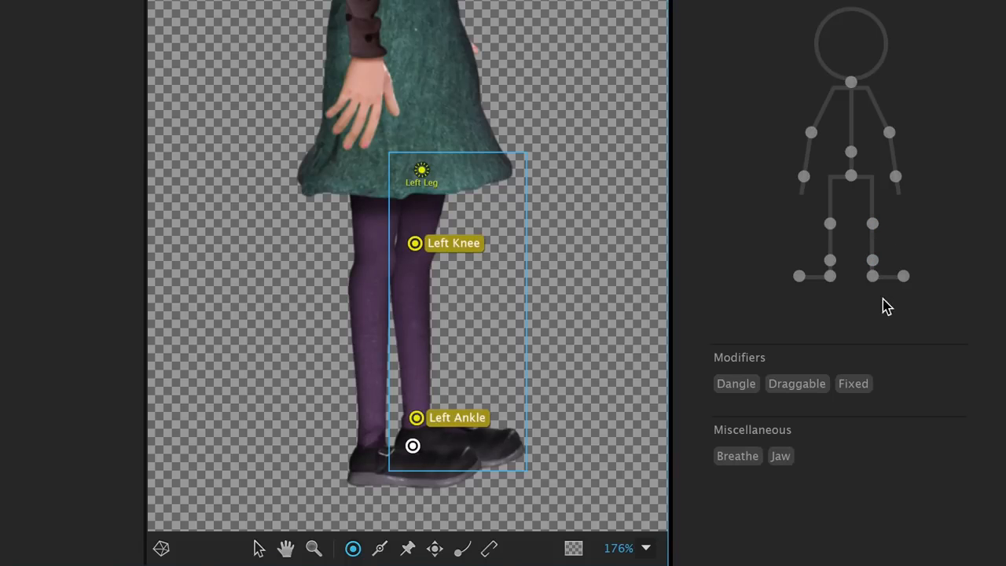
pyautogui.click(872, 275)
pyautogui.click(515, 445)
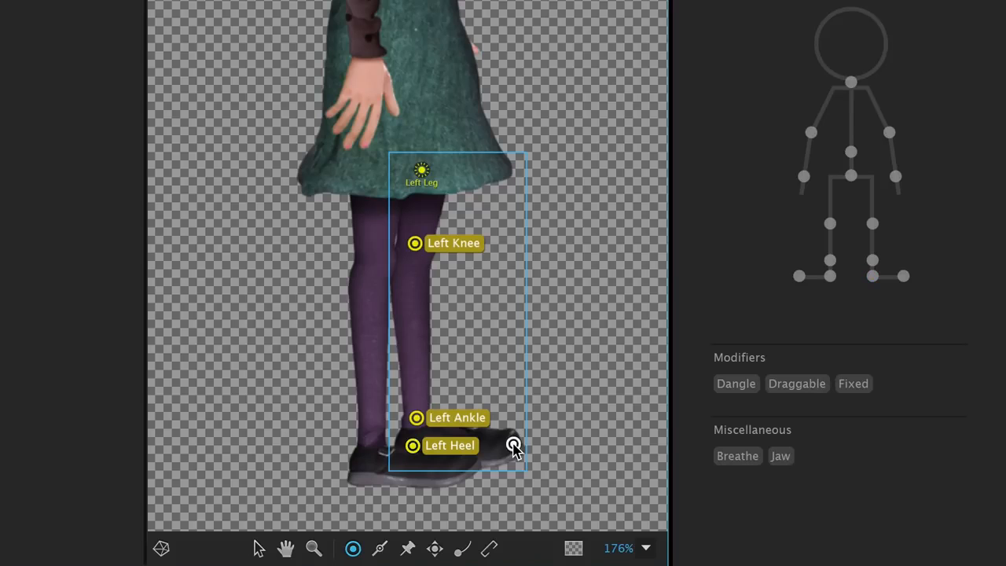
pyautogui.click(902, 277)
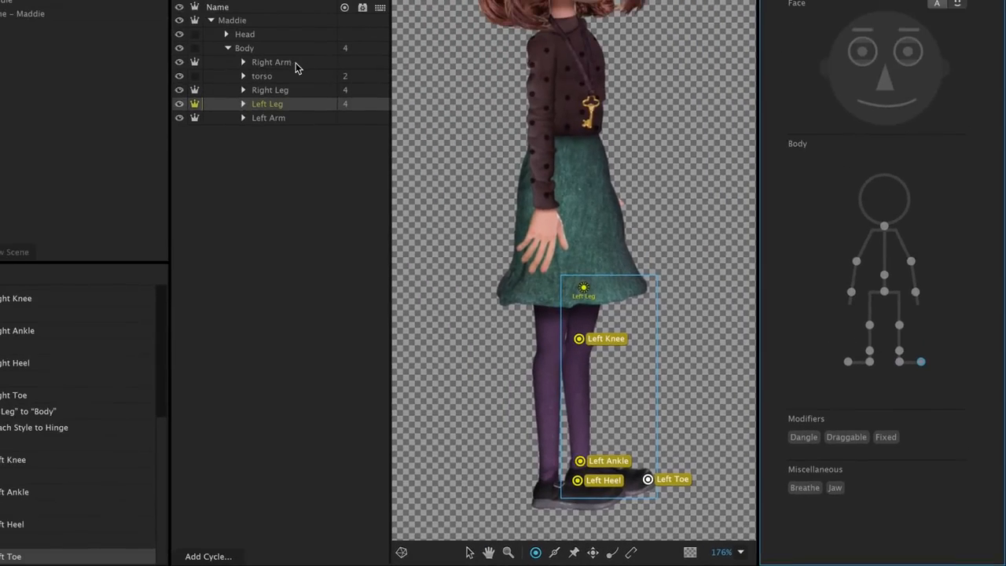
# Staple the Right Arm at the shoulder with Hinge attach style.
pyautogui.click(292, 61)
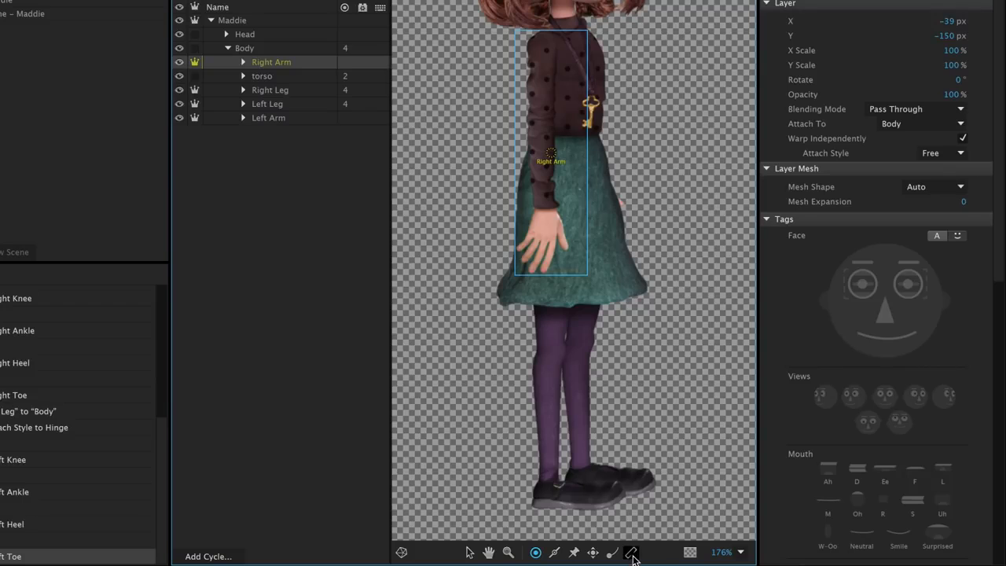
pyautogui.click(548, 49)
pyautogui.click(327, 64)
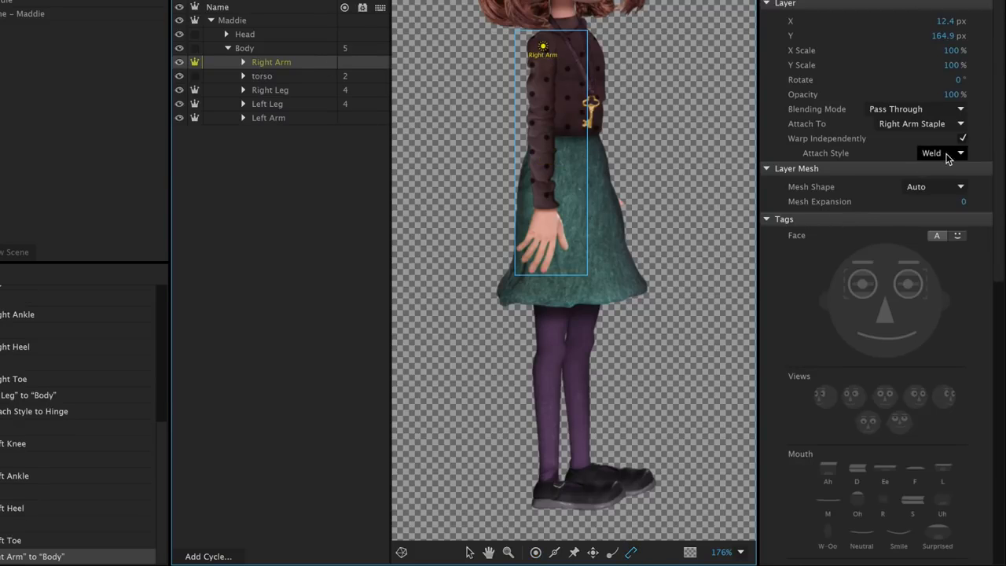
pyautogui.click(941, 152)
pyautogui.click(946, 182)
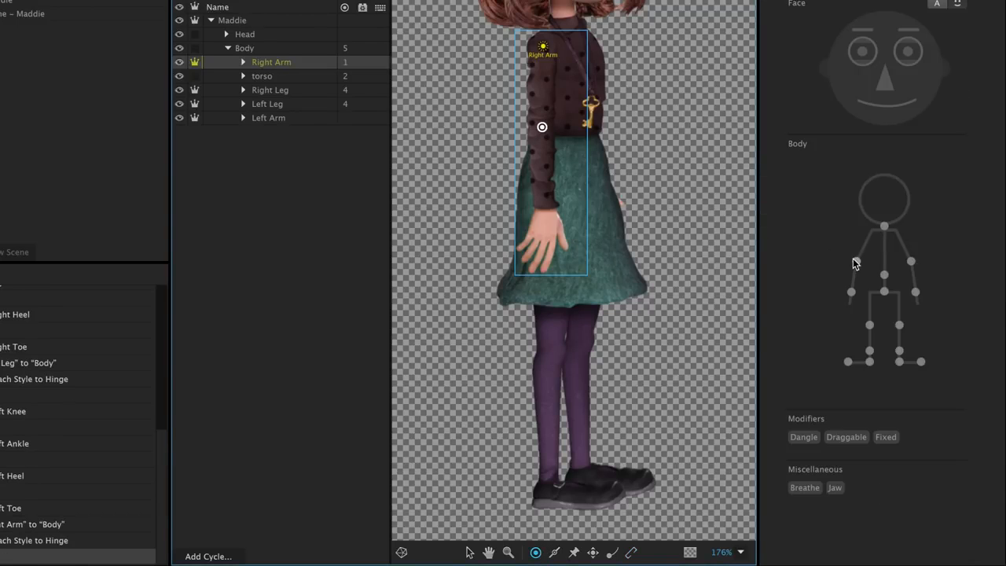
# Tag the right arm's handles as Right Elbow and Right Wrist.
pyautogui.click(854, 264)
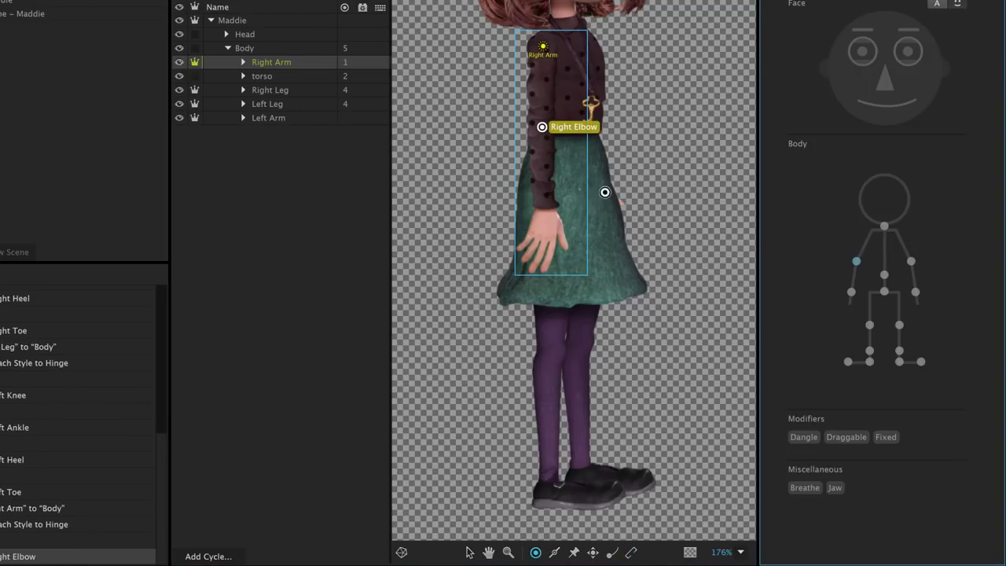
pyautogui.click(854, 296)
# Staple the Left Arm at the shoulder with Hinge attach style.
pyautogui.click(309, 117)
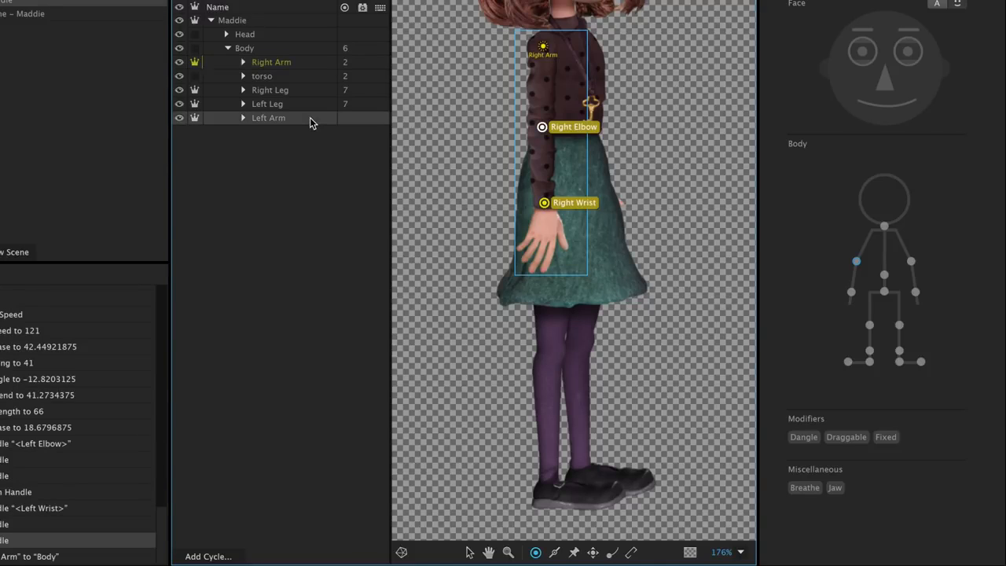
pyautogui.click(598, 52)
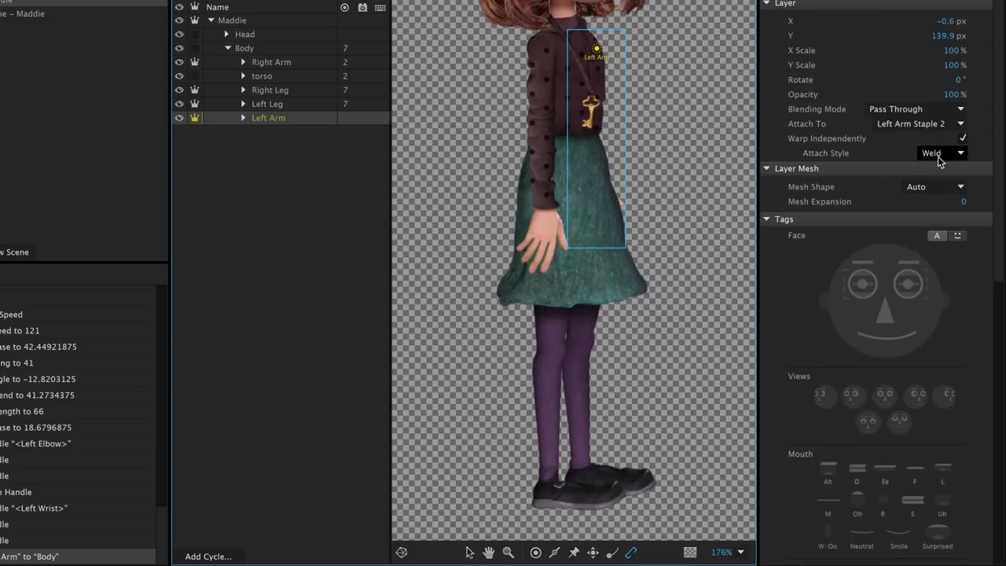
pyautogui.click(940, 152)
pyautogui.click(939, 165)
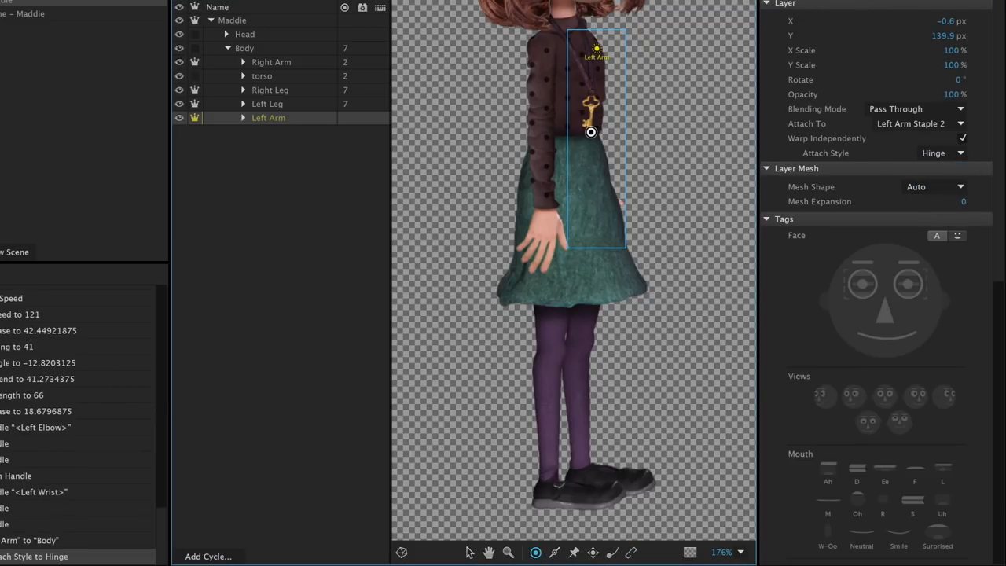
# Tag left arm handles Left Elbow and Left Wrist, then preview the walk in Record.
pyautogui.click(591, 132)
pyautogui.click(910, 260)
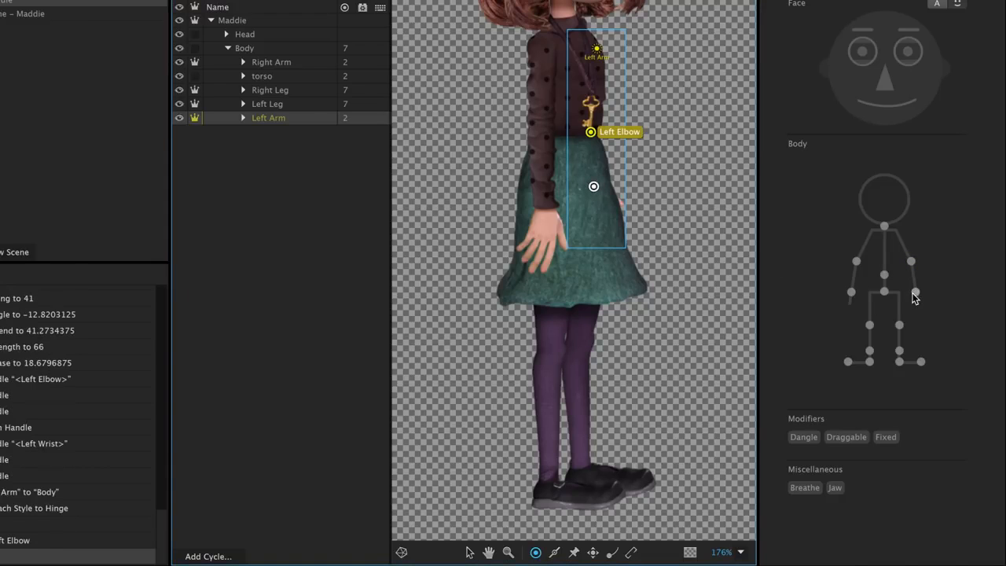
pyautogui.click(914, 292)
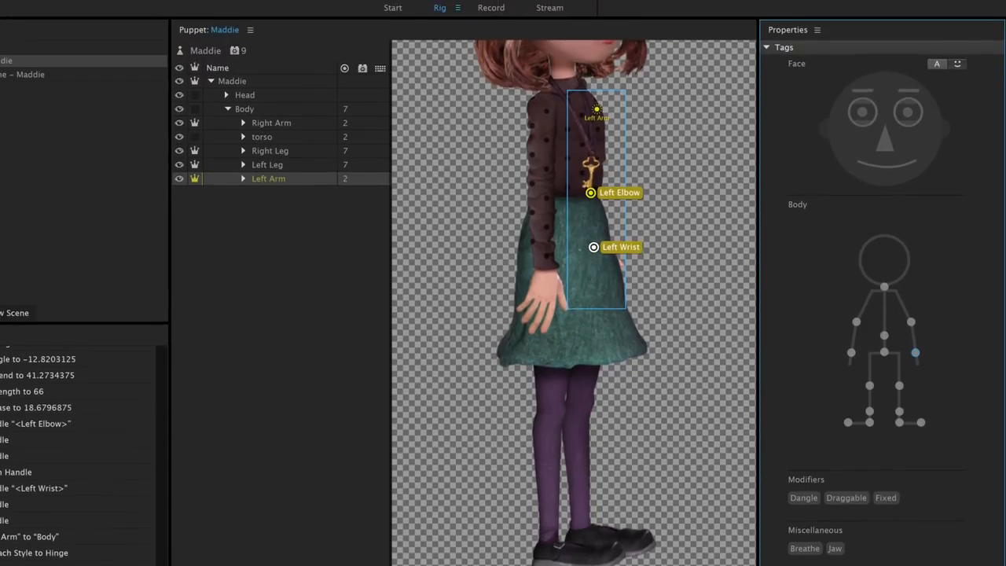
pyautogui.click(491, 7)
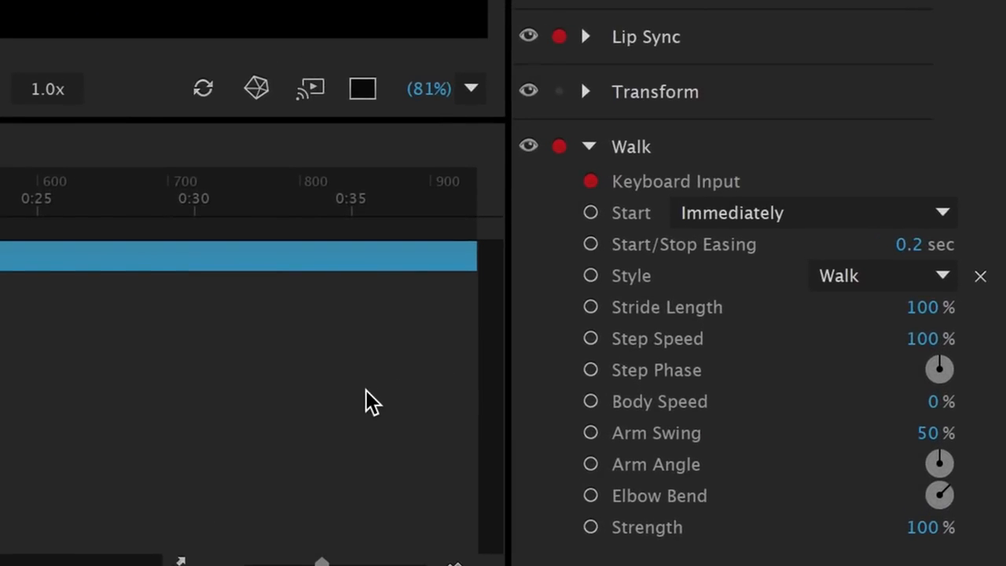
# Choose Strut from the Walk behavior's Style list.
pyautogui.click(899, 279)
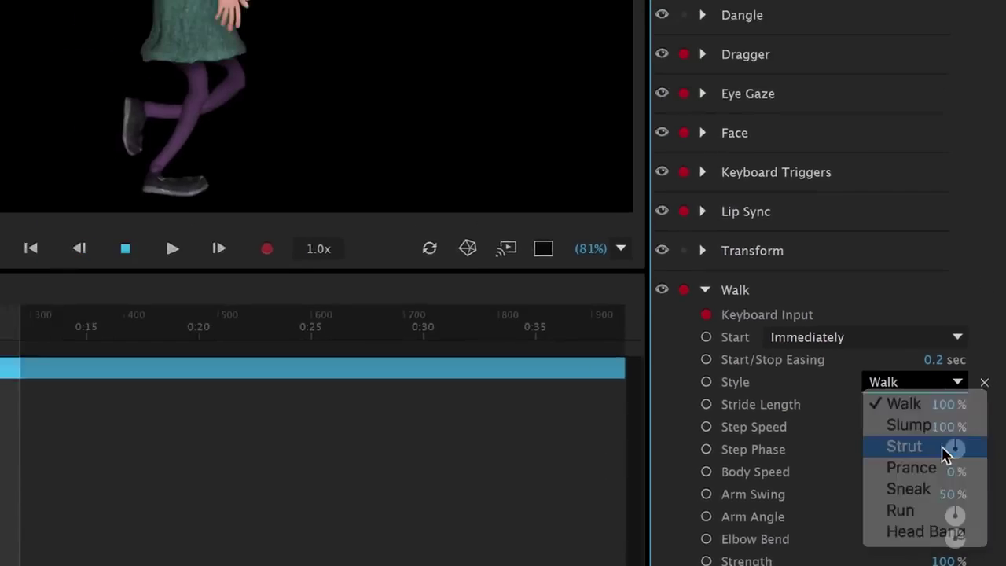
pyautogui.click(927, 375)
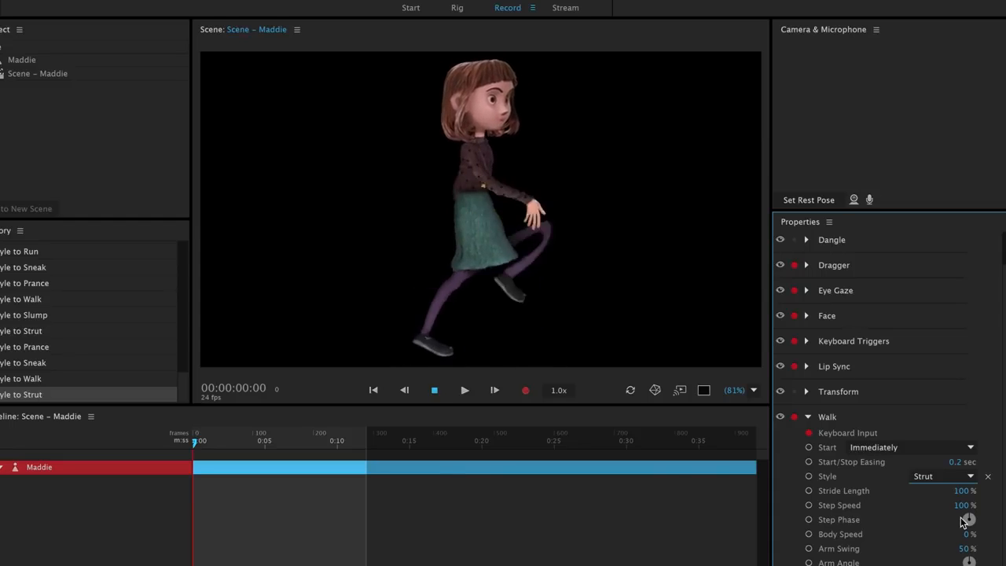
# In Rig mode on the Left Leg layer, draw Stick handles over the left shin, right upper arm and right forearm.
pyautogui.click(457, 8)
pyautogui.click(297, 163)
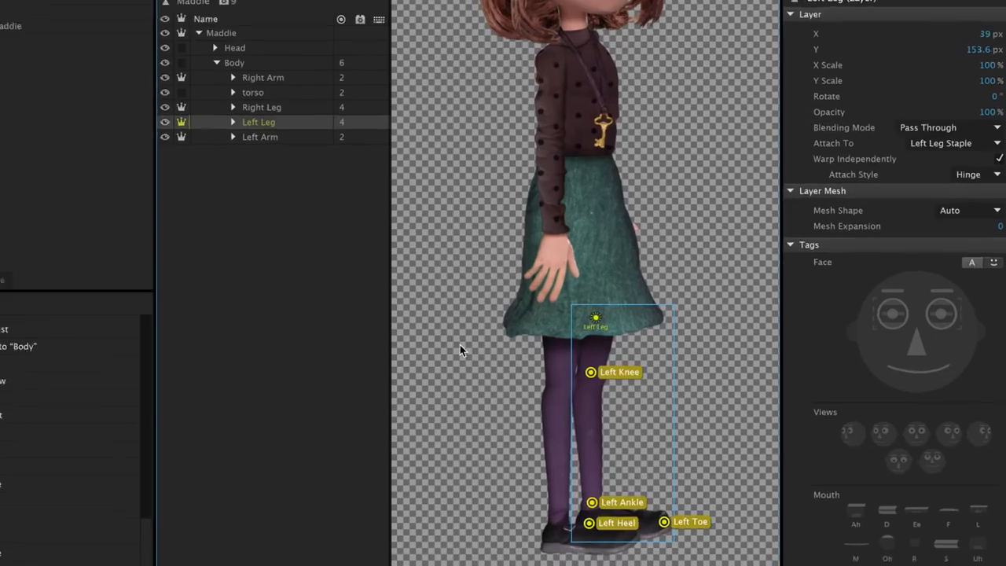
pyautogui.click(490, 535)
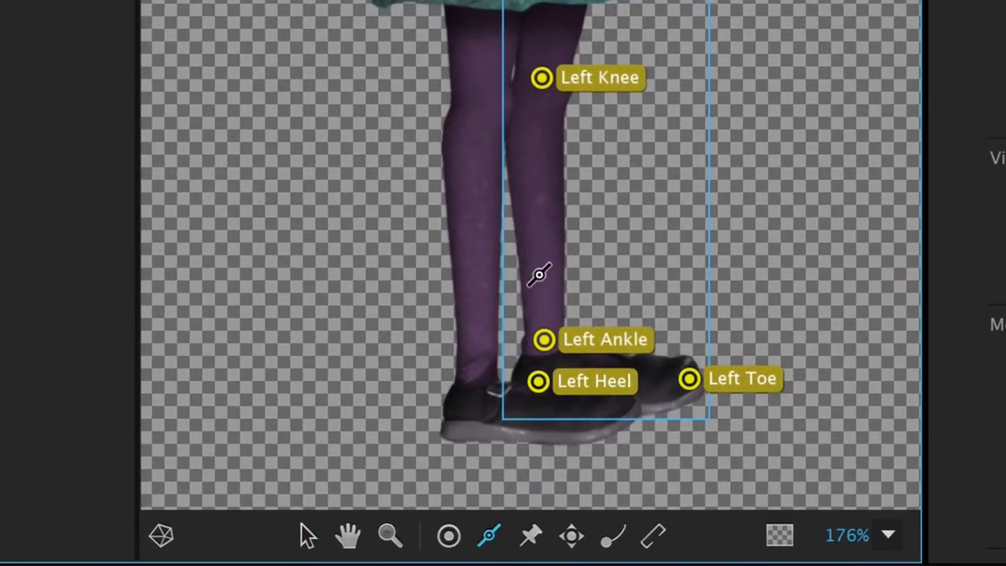
pyautogui.moveTo(541, 99); pyautogui.dragTo(542, 322)
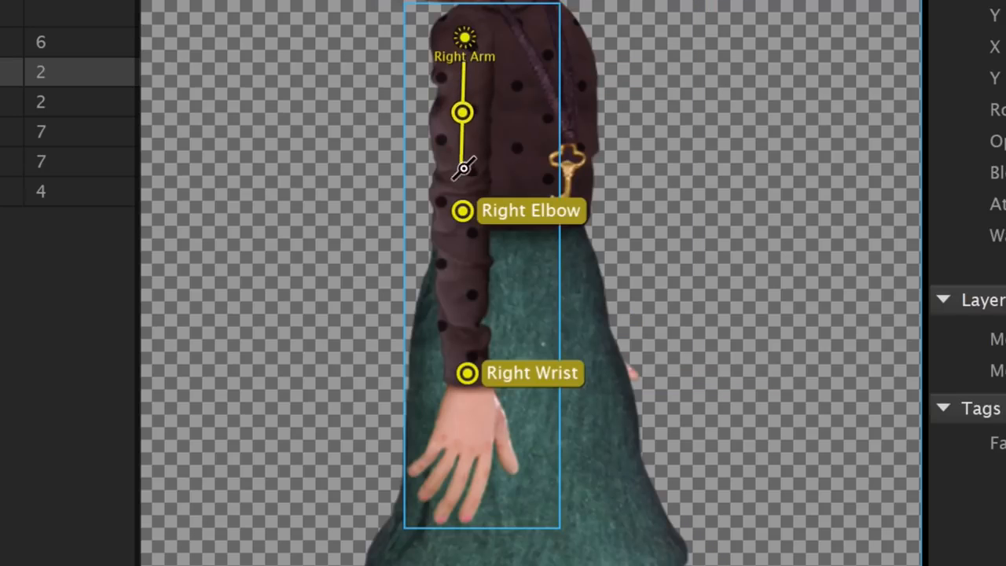
pyautogui.moveTo(461, 75); pyautogui.dragTo(462, 182)
pyautogui.moveTo(462, 235); pyautogui.dragTo(462, 349)
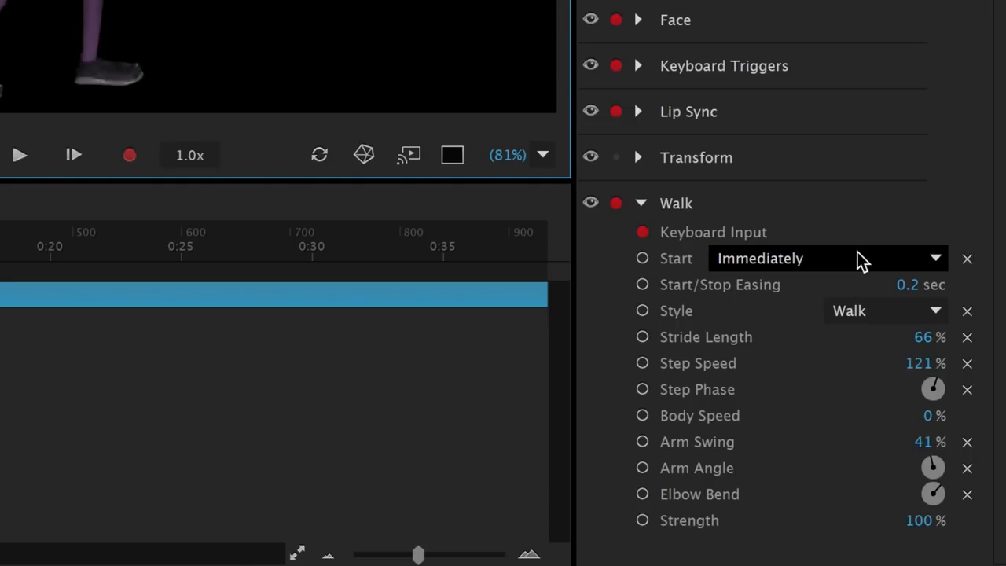
# Set Walk Start to With Left & Right Arrow Keys and Body Speed to 100%.
pyautogui.click(868, 263)
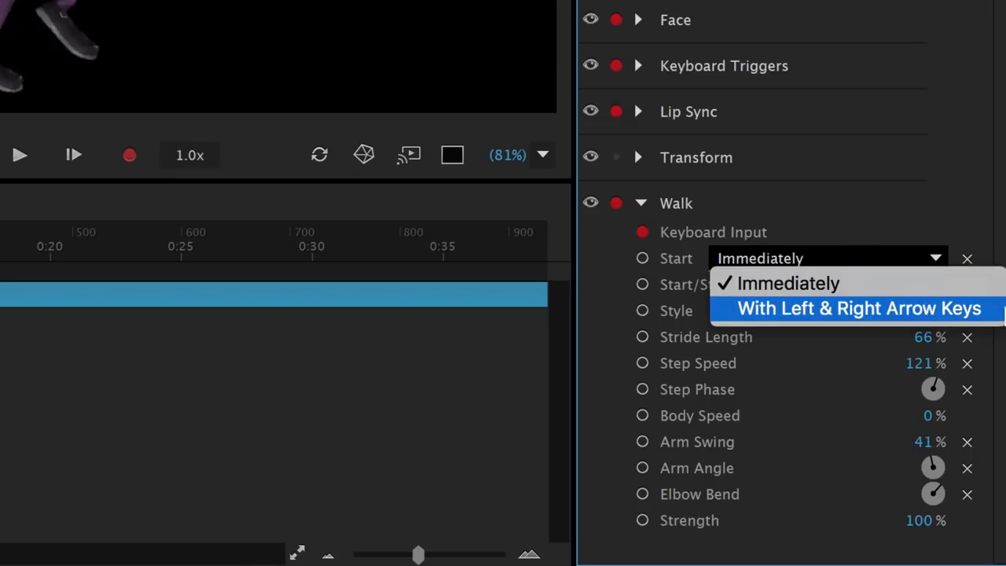
pyautogui.click(996, 311)
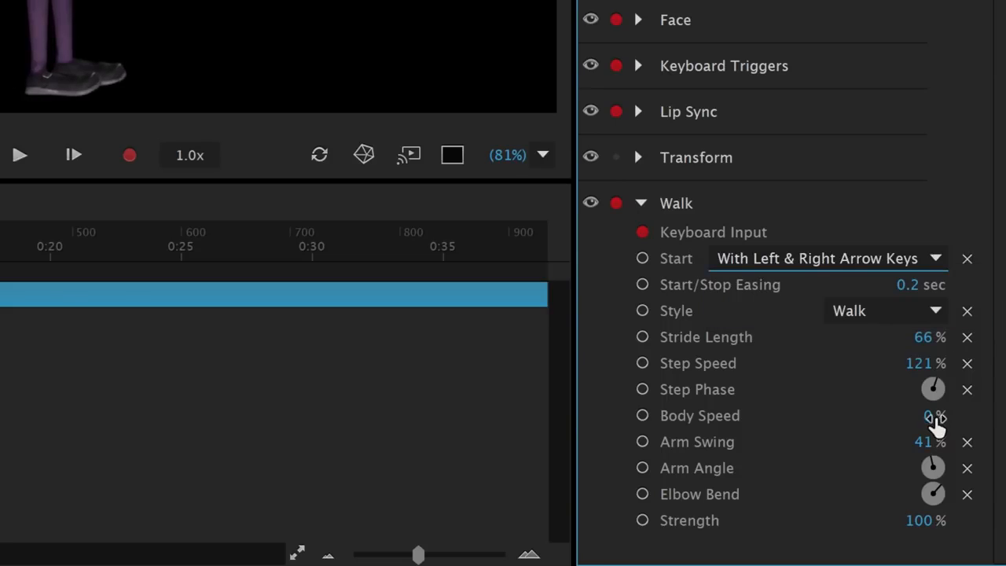
pyautogui.click(933, 415)
pyautogui.press('Return')
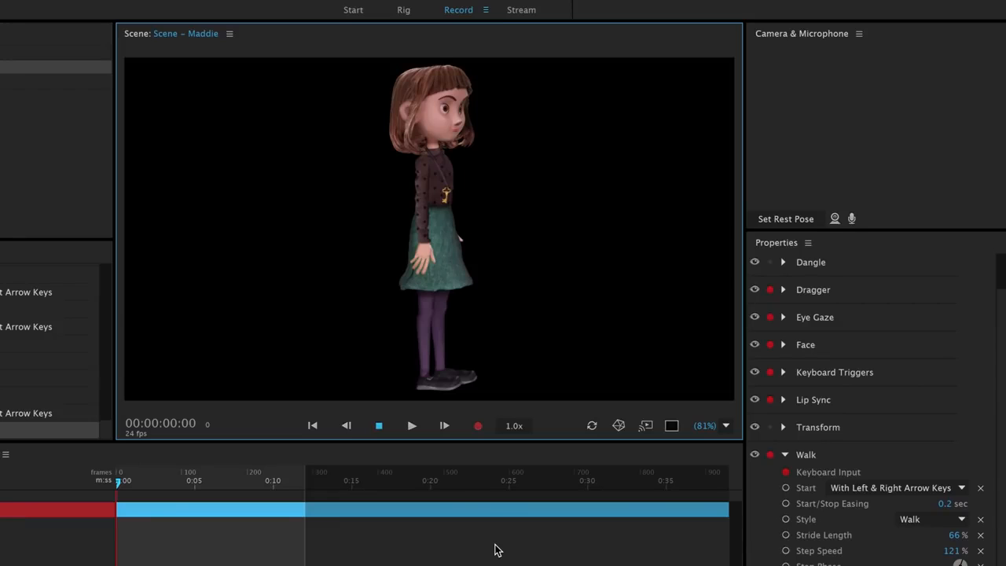
# Walk Maddie right and left across the scene with the arrow keys to test.
pyautogui.press('Right')
pyautogui.press('Left')
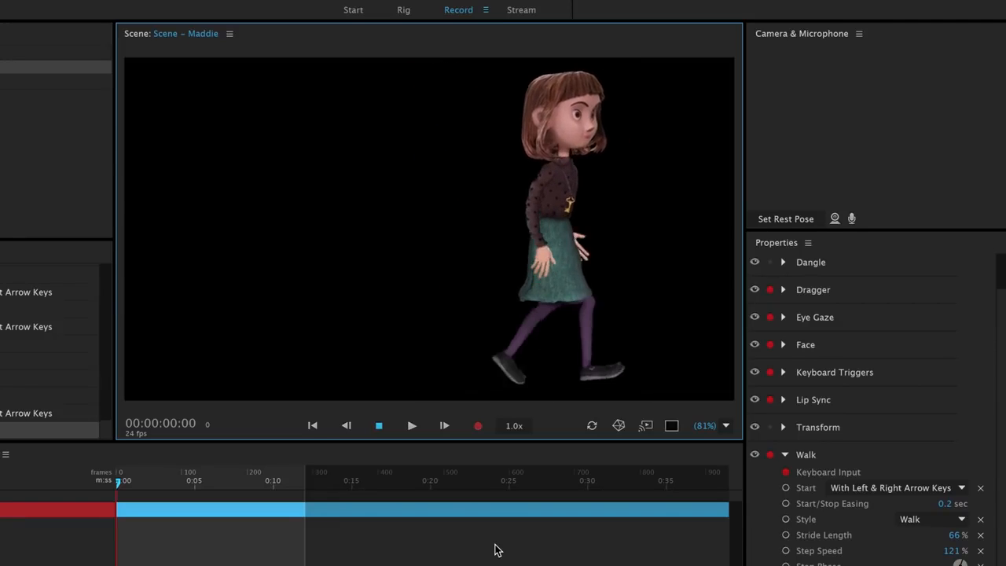
pyautogui.press('Right')
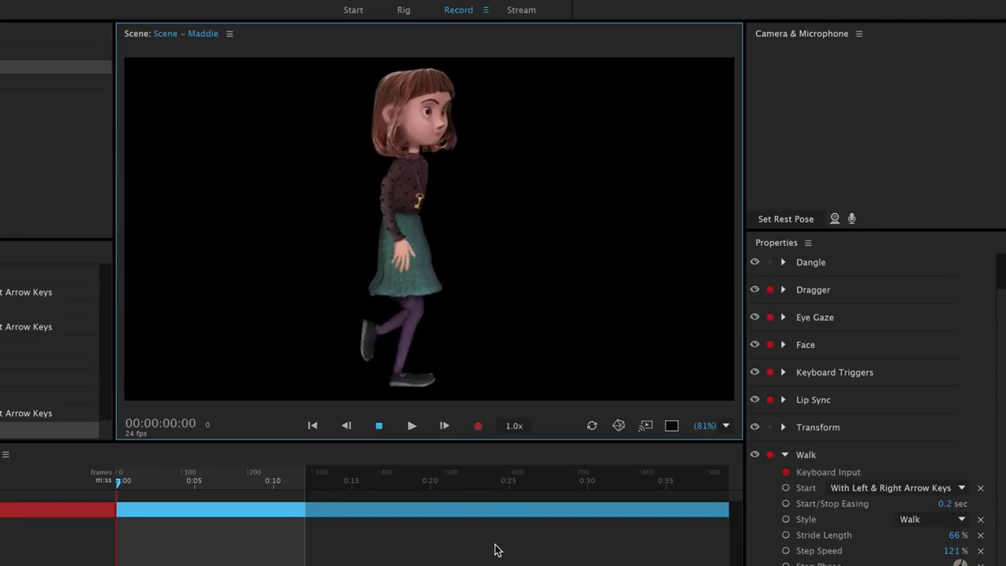
pyautogui.press('Left')
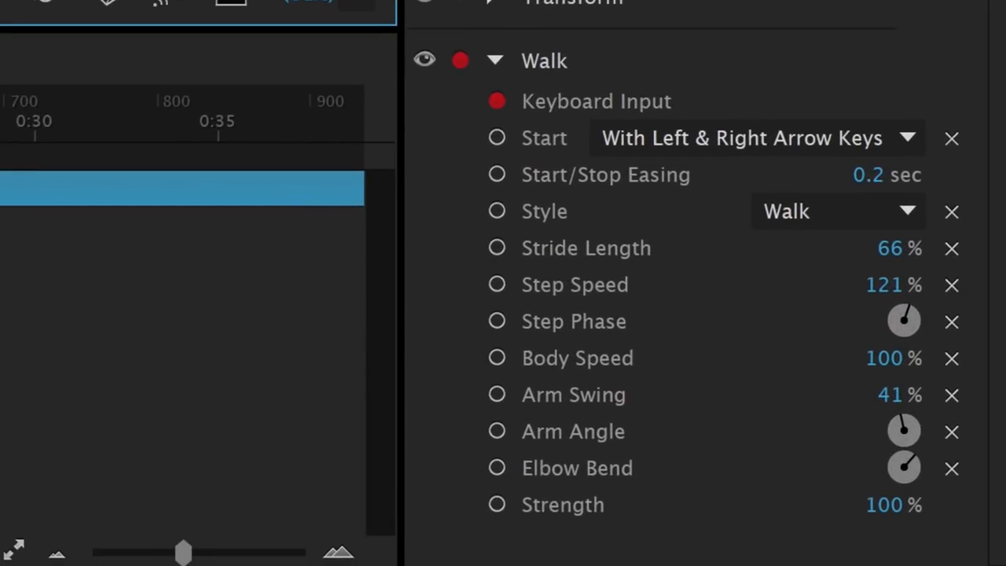
# Scrub Body Speed down to 67%, Arm Swing up to 54%, and rotate the Arm Angle dial back.
pyautogui.moveTo(889, 358)
pyautogui.mouseDown()
pyautogui.moveTo(825, 380)
pyautogui.moveTo(841, 393)
pyautogui.moveTo(915, 389)
pyautogui.mouseUp()
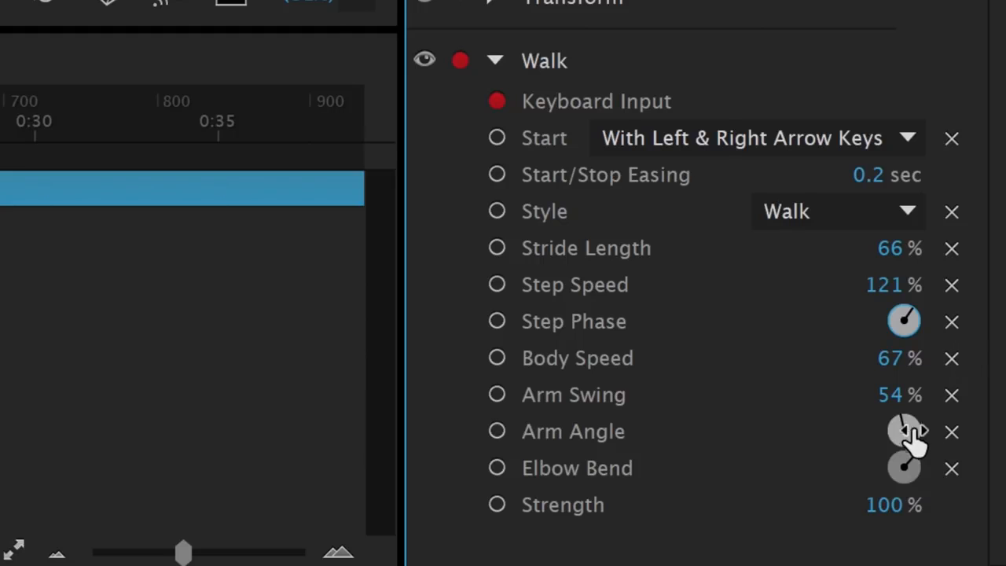
pyautogui.moveTo(904, 431); pyautogui.dragTo(910, 464)
pyautogui.moveTo(927, 542); pyautogui.dragTo(929, 560)
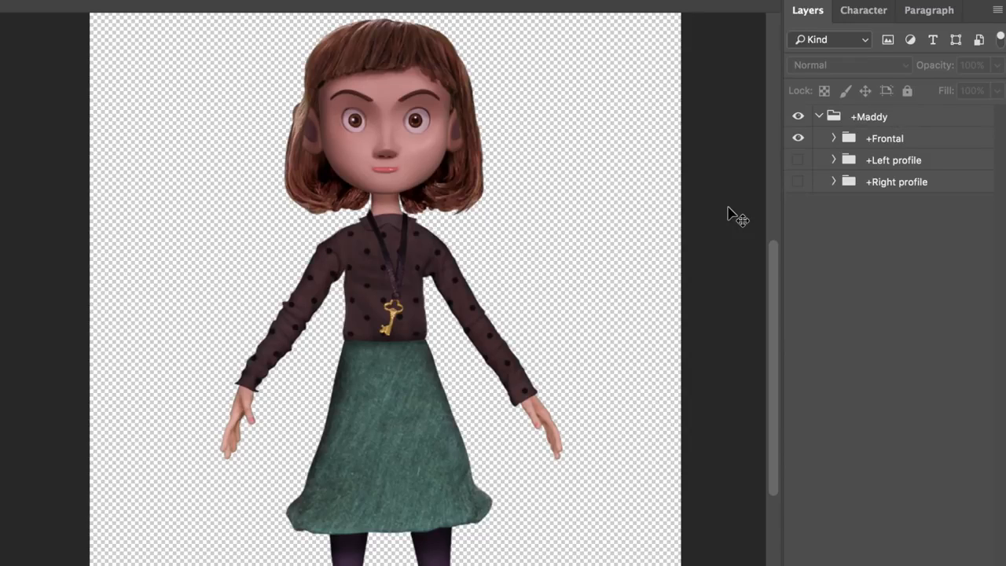
# Hide the Frontal and Left profile layer groups so only the Right profile view shows.
pyautogui.click(798, 139)
pyautogui.click(797, 160)
pyautogui.click(798, 160)
pyautogui.click(798, 182)
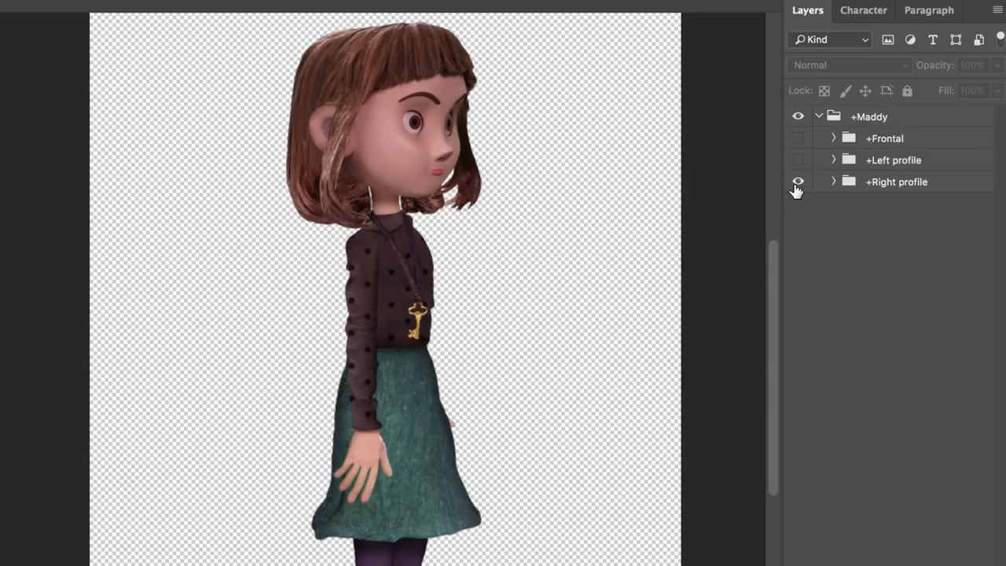
# Expand the Right profile group and its Head and Body subgroups.
pyautogui.click(833, 182)
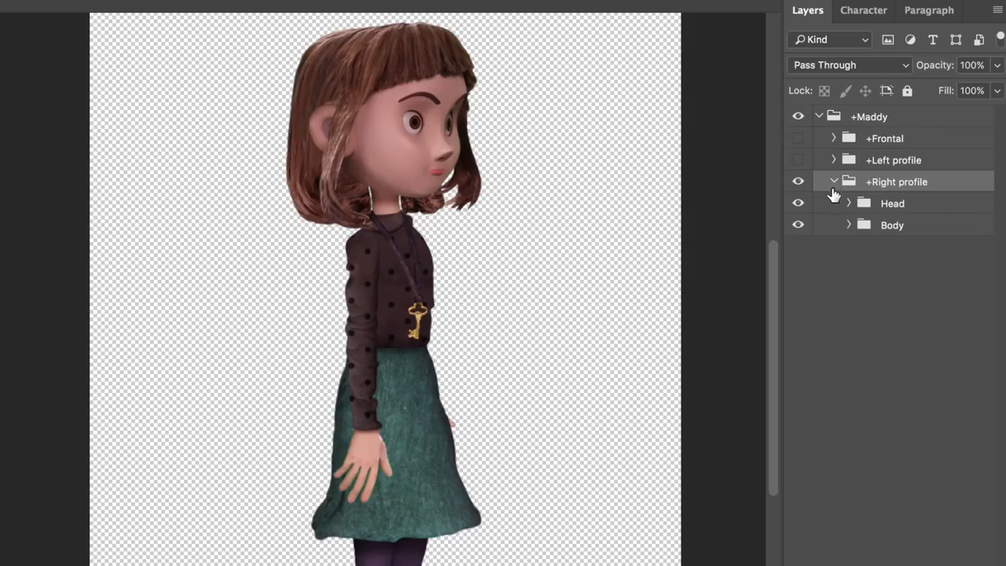
pyautogui.click(849, 204)
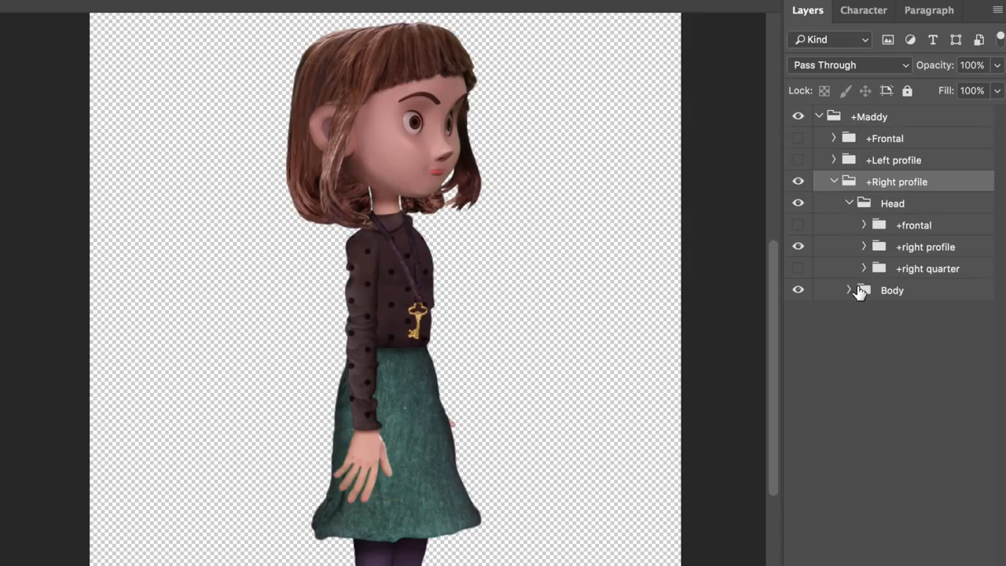
pyautogui.click(850, 290)
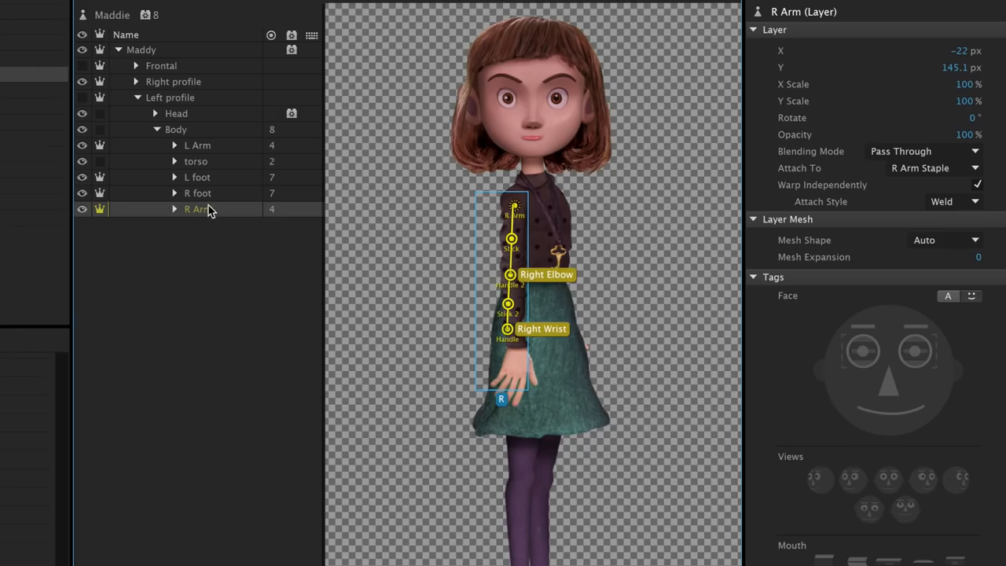
# Select the R foot, L foot and L Arm layers to inspect their rig handles.
pyautogui.click(209, 193)
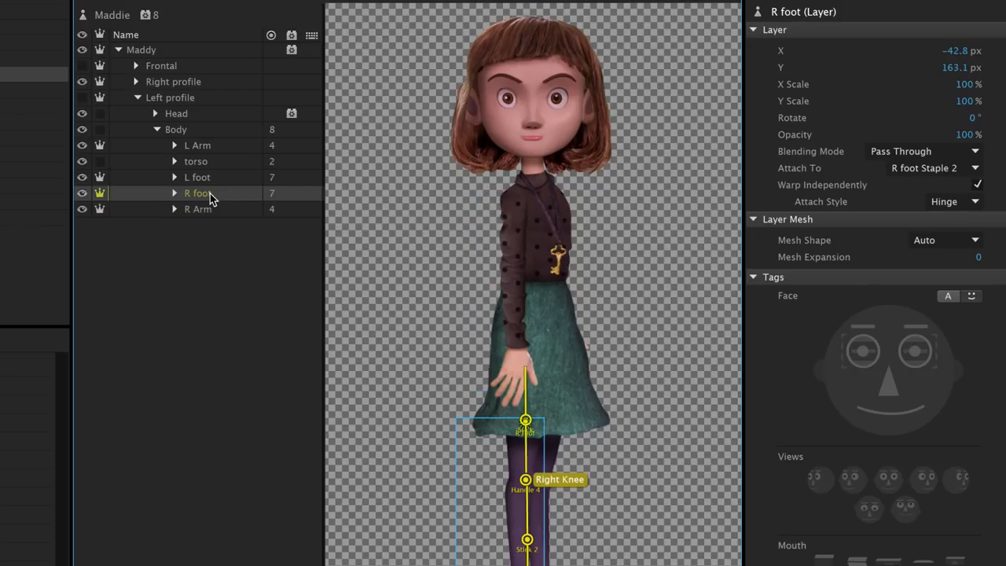
pyautogui.click(211, 177)
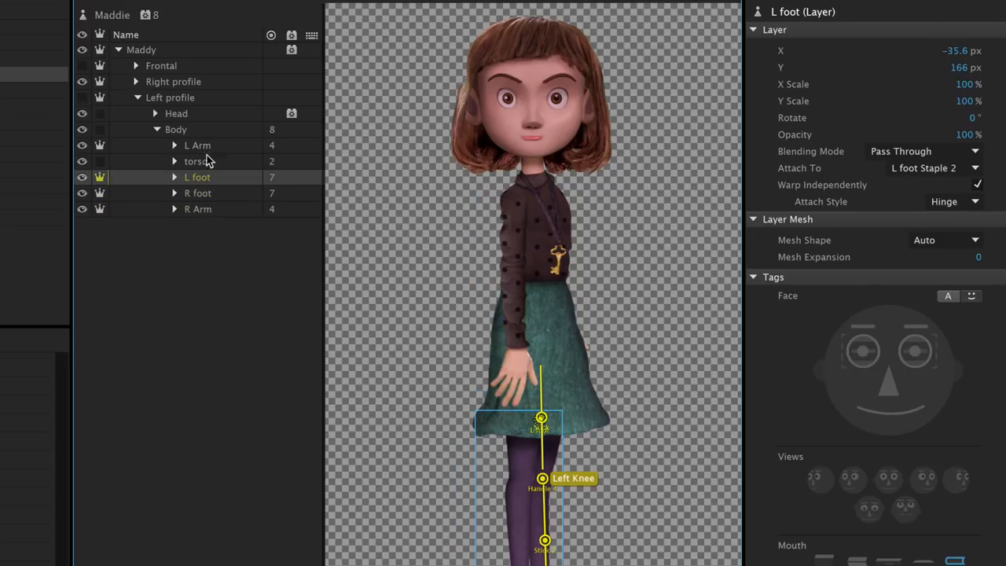
pyautogui.click(203, 146)
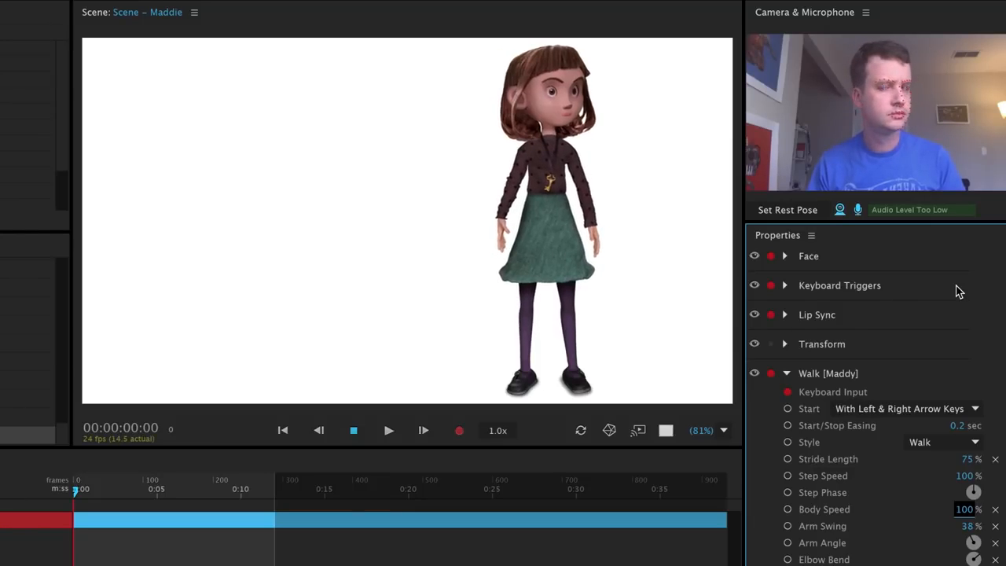
# Walk the multi-view Maddie left, then right across the scene with the arrow keys.
pyautogui.press('Left')
pyautogui.press('Right')
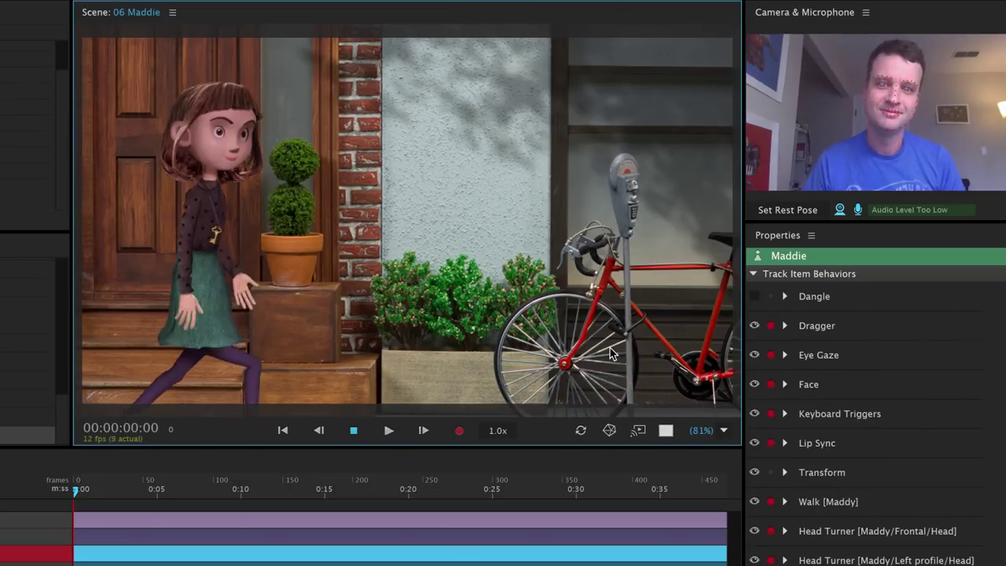
pyautogui.press('Right')
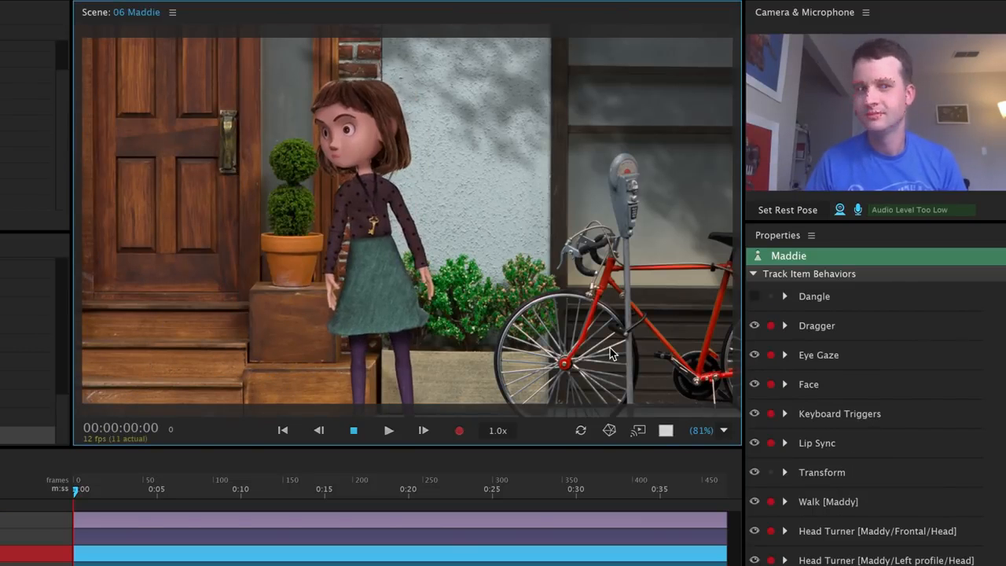
# Walk Maddie left out of the street scene, then back in toward the right.
pyautogui.press('Left')
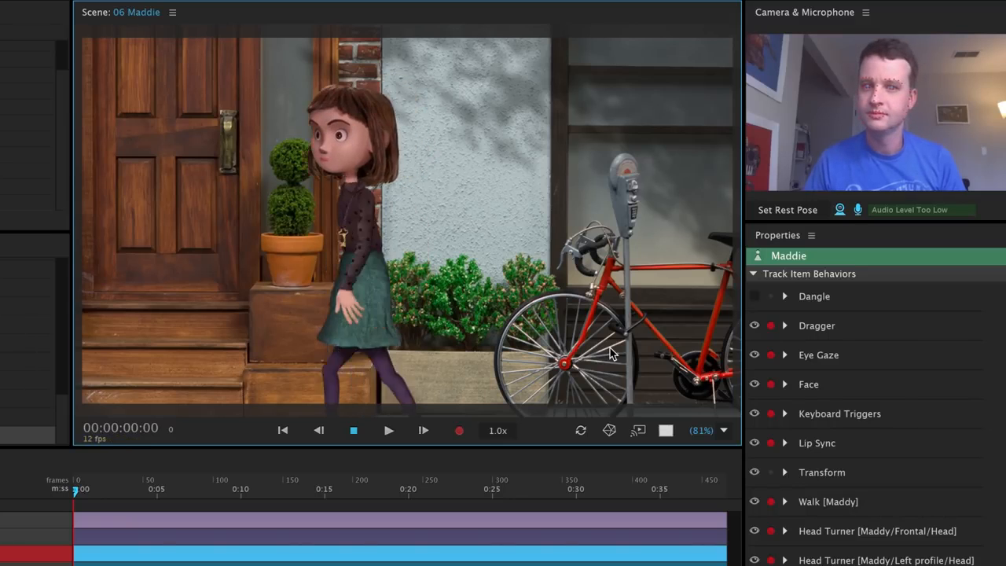
pyautogui.press('Right')
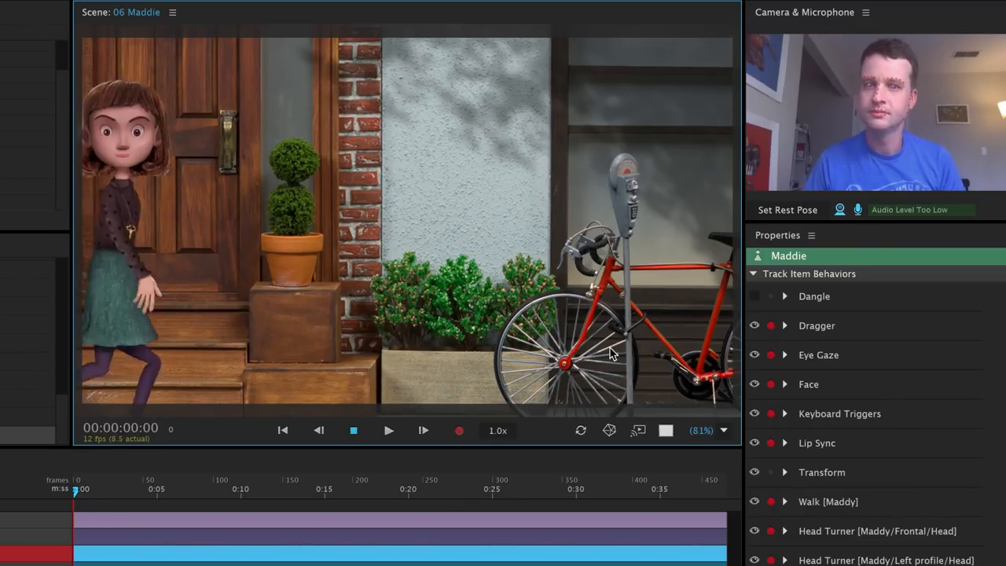